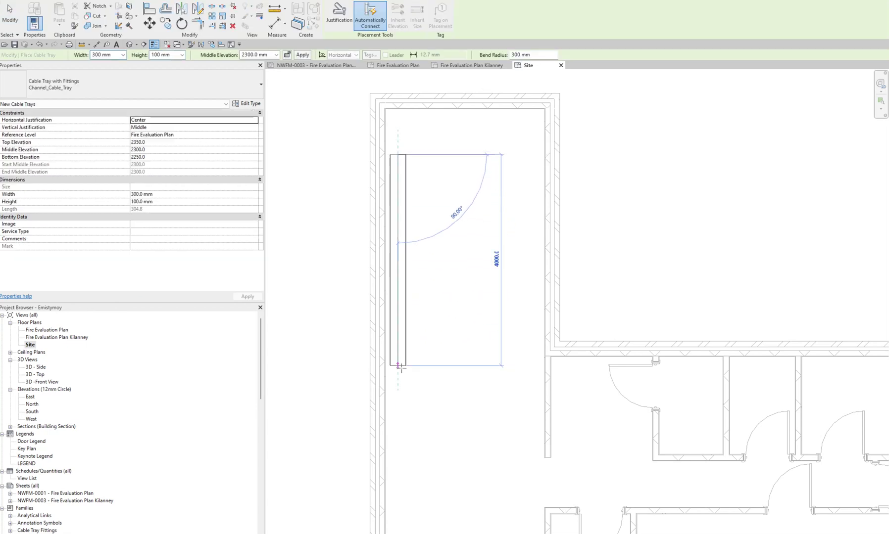
# Finish the 5300 mm cable tray, then copy it four times at 600 mm spacing to the right
pyautogui.click(398, 434)
pyautogui.press('Escape')
pyautogui.press('Escape')
pyautogui.click(392, 285)
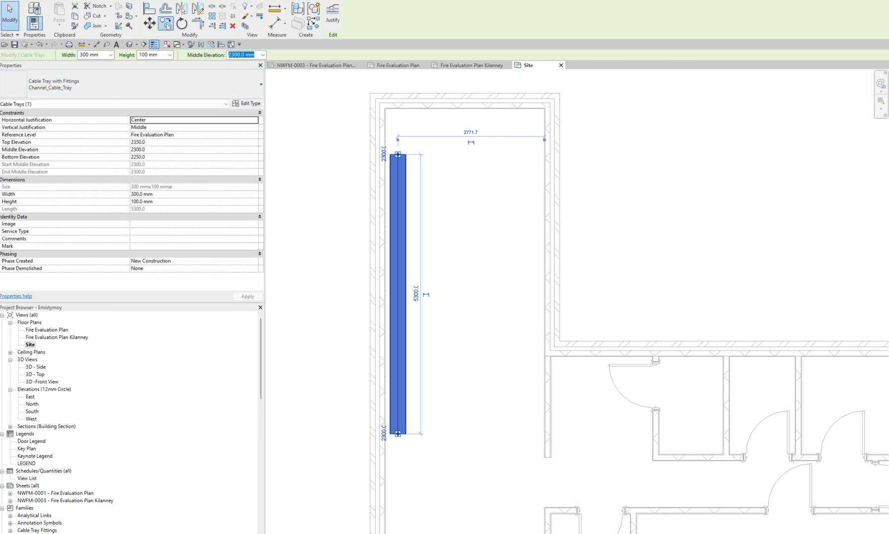
pyautogui.click(168, 25)
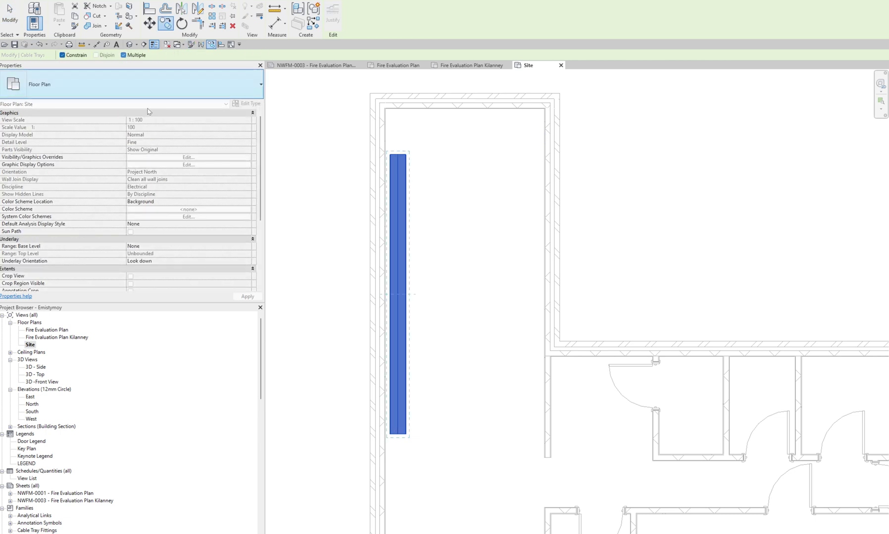
pyautogui.click(399, 435)
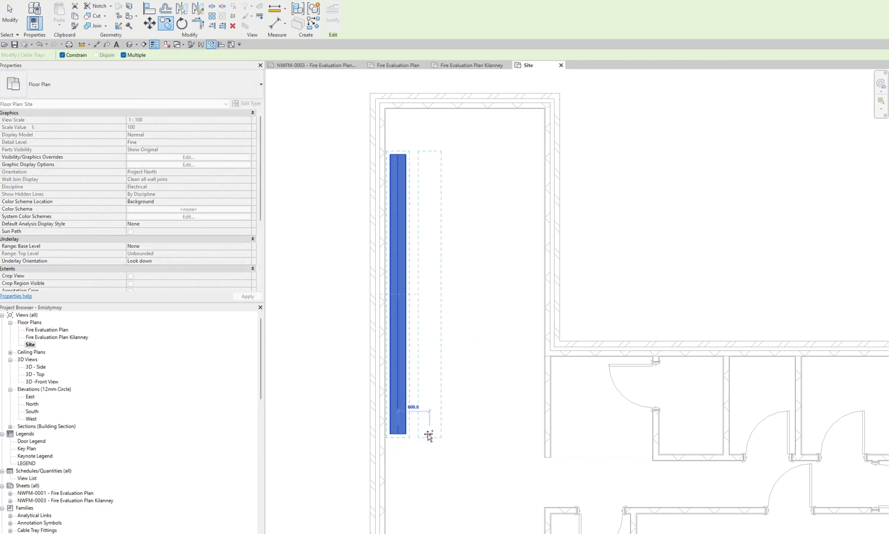
pyautogui.click(429, 435)
pyautogui.click(452, 436)
pyautogui.click(477, 436)
pyautogui.click(509, 436)
pyautogui.press('Escape')
pyautogui.press('Escape')
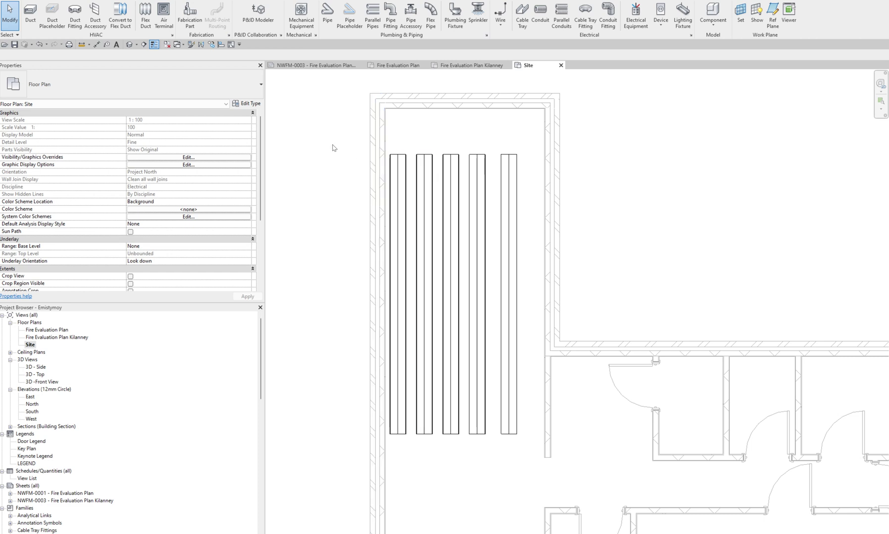
# Set the leftmost tray's Service Type to LV Cable Tray
pyautogui.click(393, 196)
pyautogui.click(160, 232)
pyautogui.write('LV Cable Tray')
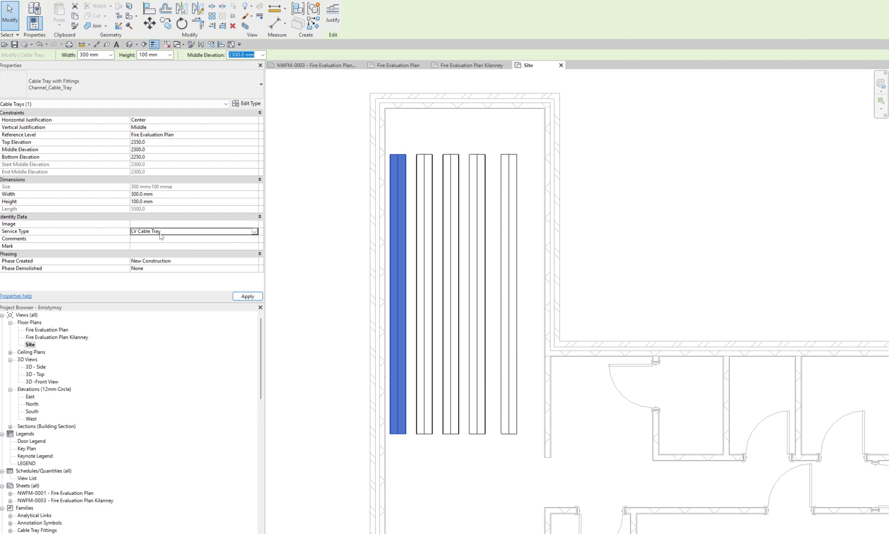
pyautogui.press('Escape')
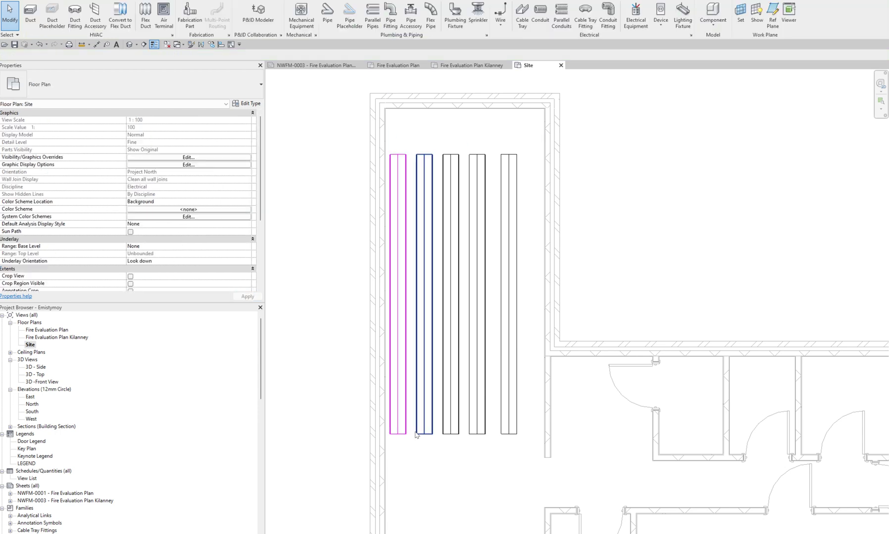
# Set the second tray's Service Type to Comms Cable Tray
pyautogui.click(429, 434)
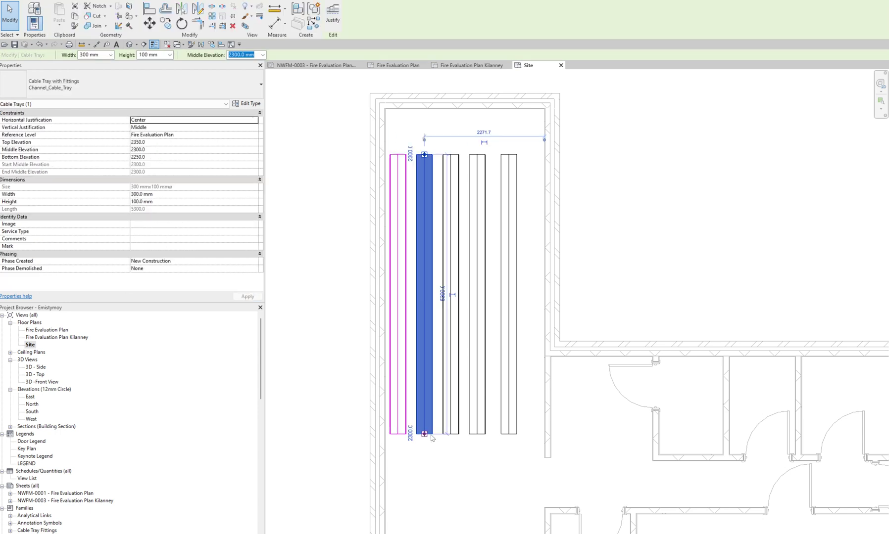
pyautogui.click(142, 240)
pyautogui.click(145, 231)
pyautogui.write('Comm')
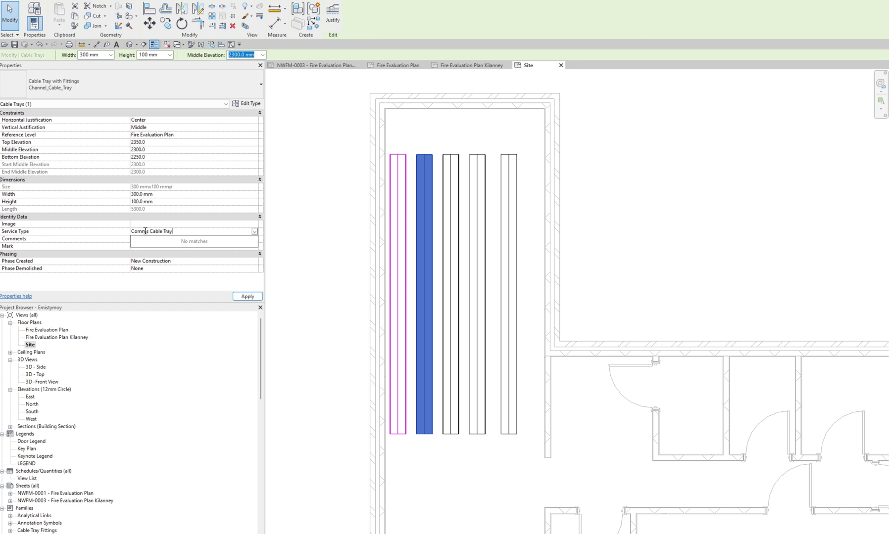
pyautogui.write('s Cable Tray')
pyautogui.press('Return')
pyautogui.click(445, 441)
# Set the third tray's Service Type to Fire Cable Tray so it shows red
pyautogui.click(450, 425)
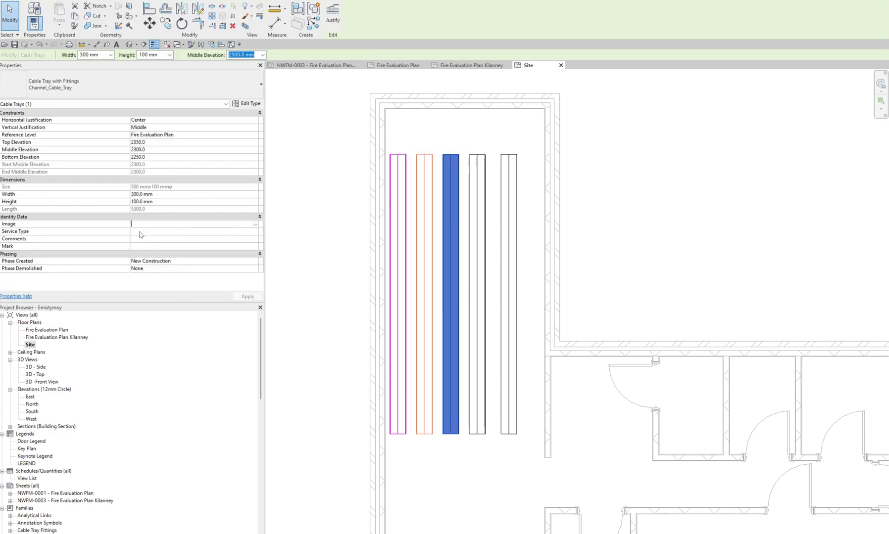
pyautogui.click(140, 231)
pyautogui.write('Fire')
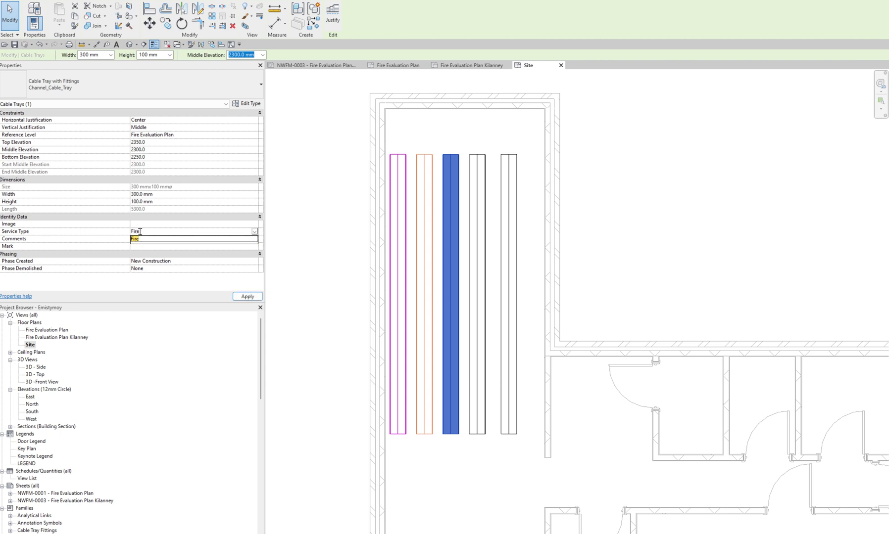
pyautogui.write(' Cable Tray')
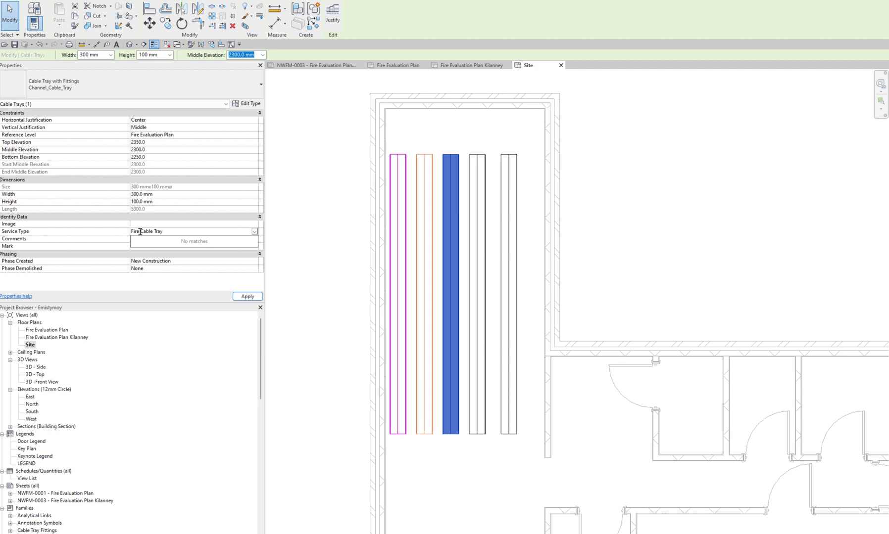
pyautogui.press('Return')
pyautogui.press('Escape')
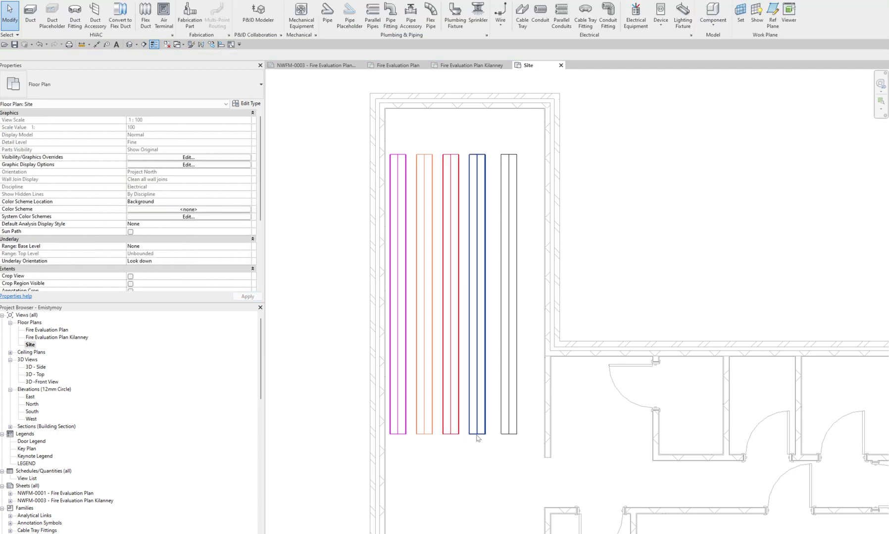
# Set the fourth tray's Service Type to Lighting Cable Tray, shown green
pyautogui.click(478, 430)
pyautogui.click(144, 231)
pyautogui.write('Lighting Cable Tray')
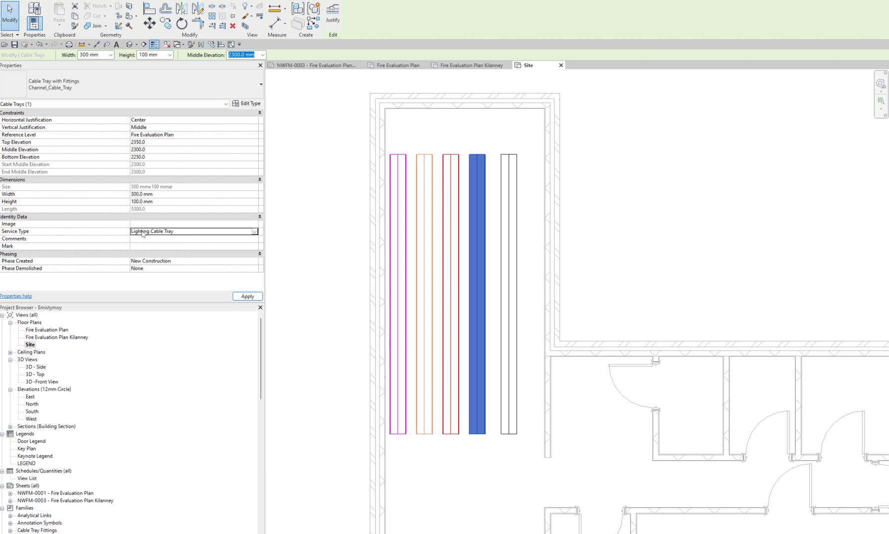
pyautogui.click(324, 314)
# Set the fifth tray's Service Type to ELV Cable Tray, shown cyan
pyautogui.scroll(1, 345, 323)
pyautogui.click(533, 446)
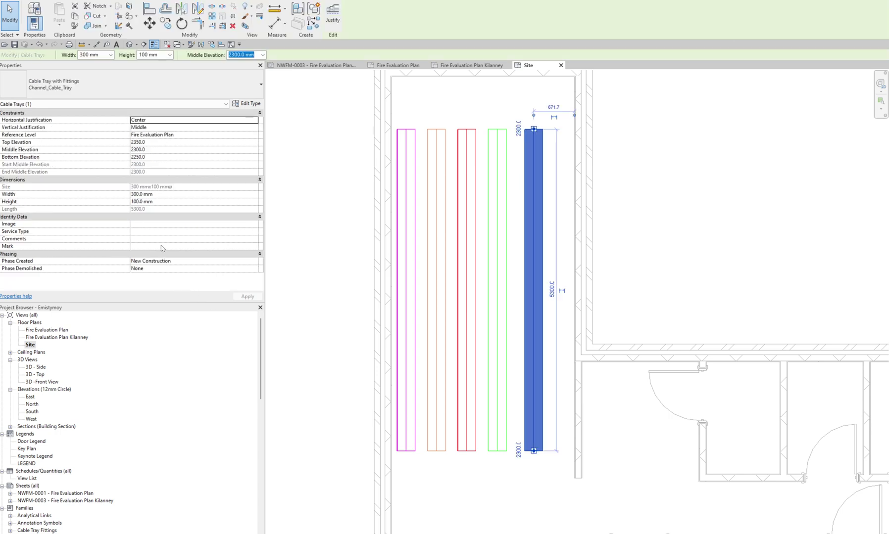
pyautogui.click(150, 230)
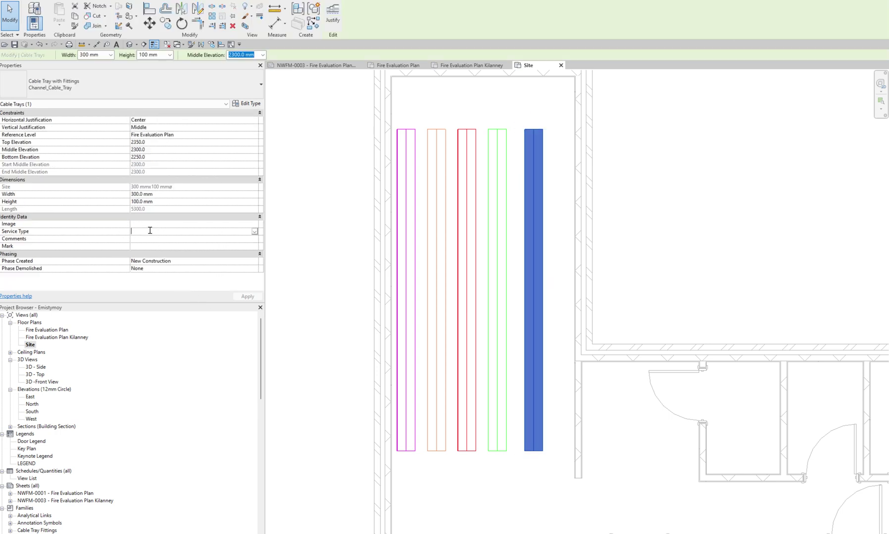
pyautogui.write('ELV Cable Tray')
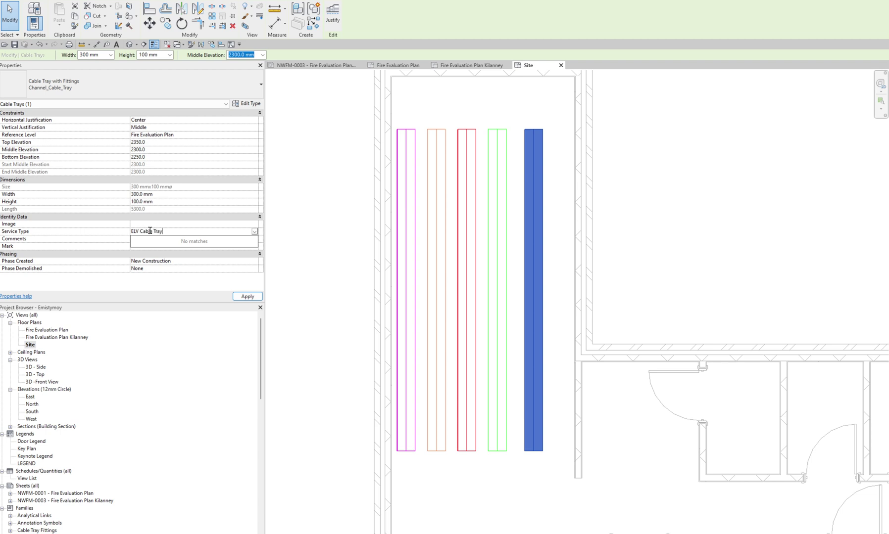
pyautogui.press('Return')
pyautogui.click(525, 482)
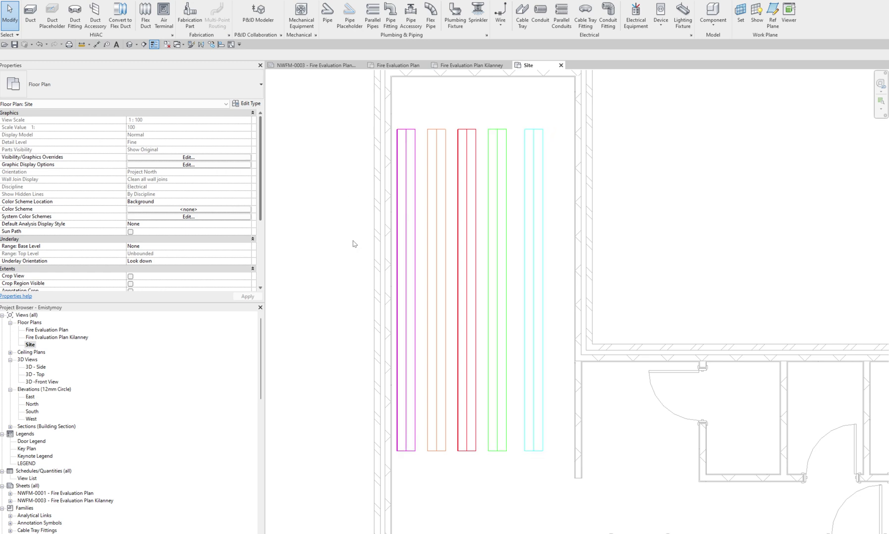
# Check the plan's Visibility/Graphic overrides and close them unchanged
pyautogui.moveTo(489, 387); pyautogui.dragTo(466, 358, button='middle')
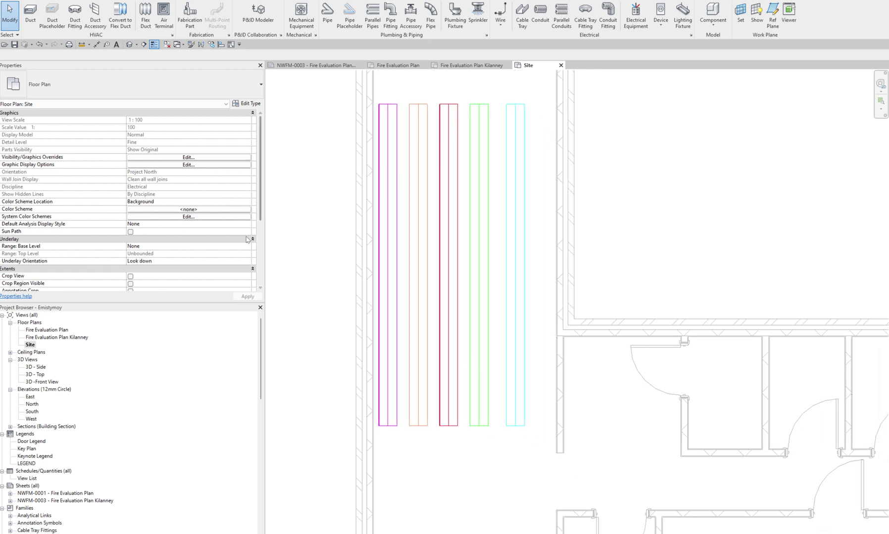
pyautogui.click(217, 157)
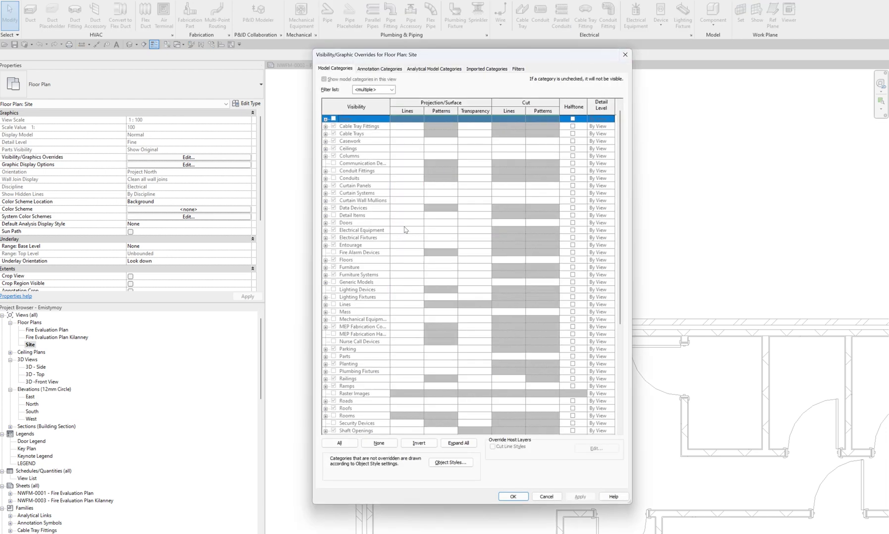
pyautogui.click(625, 55)
pyautogui.scroll(-3, 131, 192)
# Remove the LV, Fire and Lighting Cable Tray filters from the Electrical Plan template
pyautogui.click(177, 254)
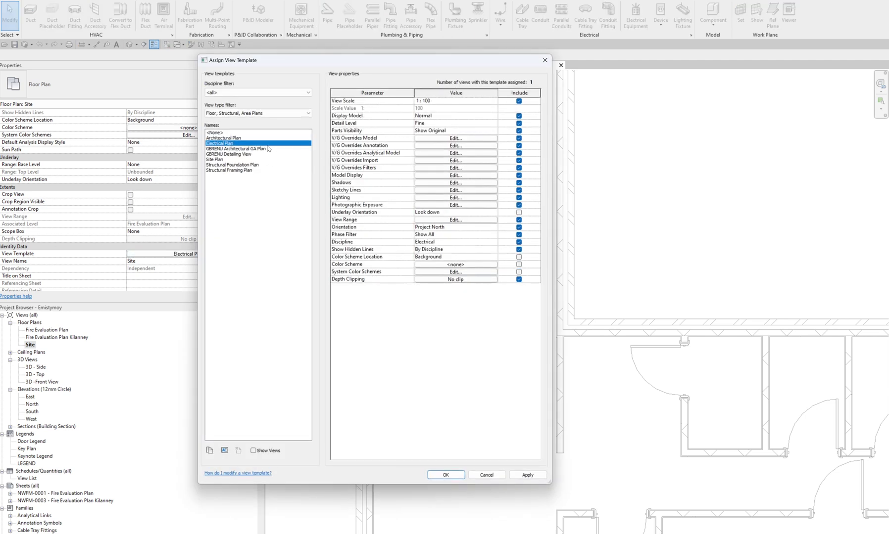
pyautogui.click(430, 168)
pyautogui.click(356, 106)
pyautogui.moveTo(350, 119); pyautogui.dragTo(343, 148)
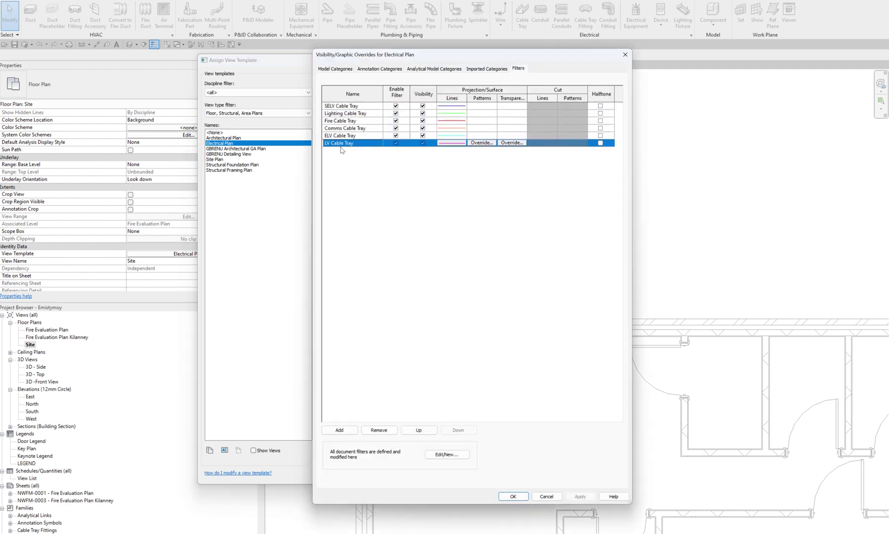
pyautogui.click(350, 121)
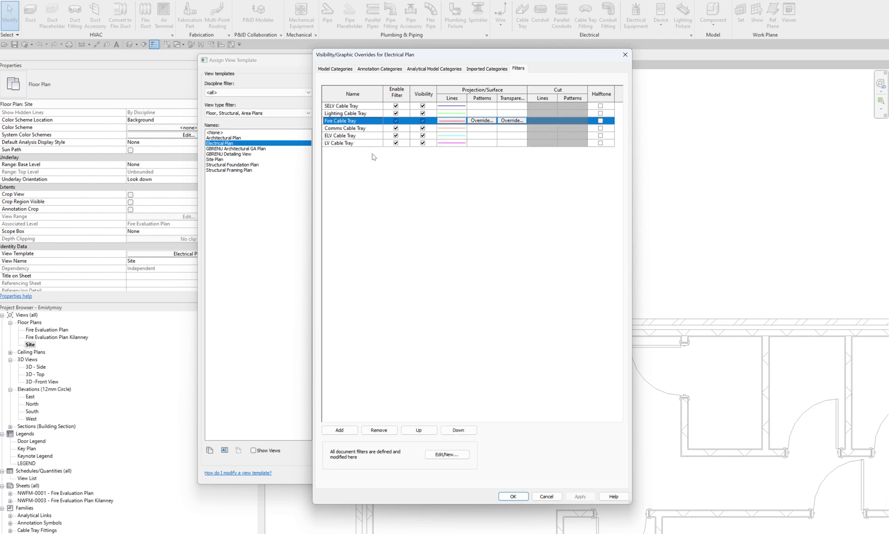
pyautogui.moveTo(374, 156); pyautogui.dragTo(357, 119)
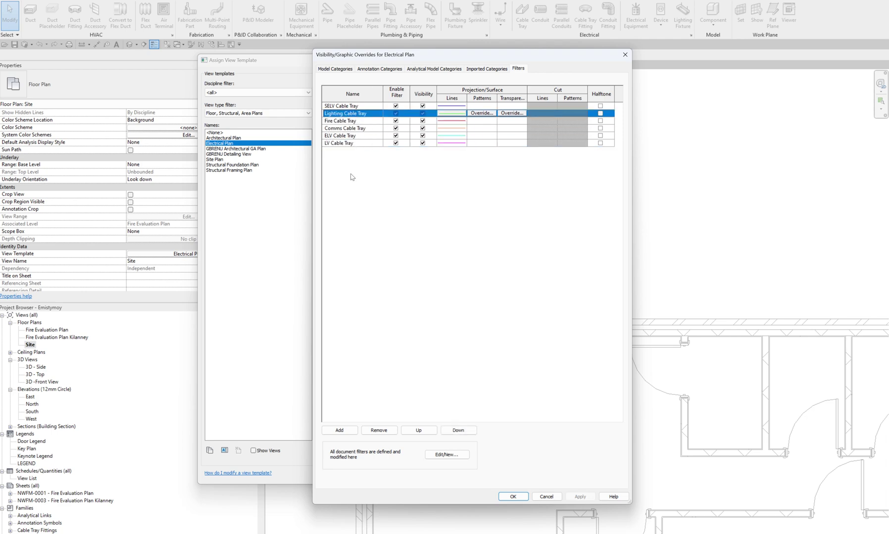
pyautogui.click(394, 431)
pyautogui.click(394, 431)
pyautogui.click(394, 431)
pyautogui.click(393, 431)
pyautogui.click(394, 431)
pyautogui.click(394, 431)
pyautogui.click(515, 500)
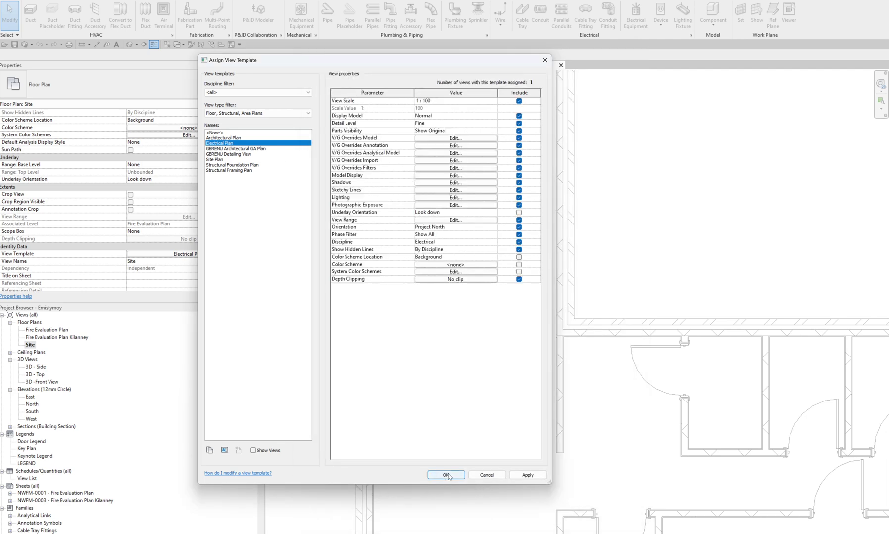
pyautogui.click(446, 475)
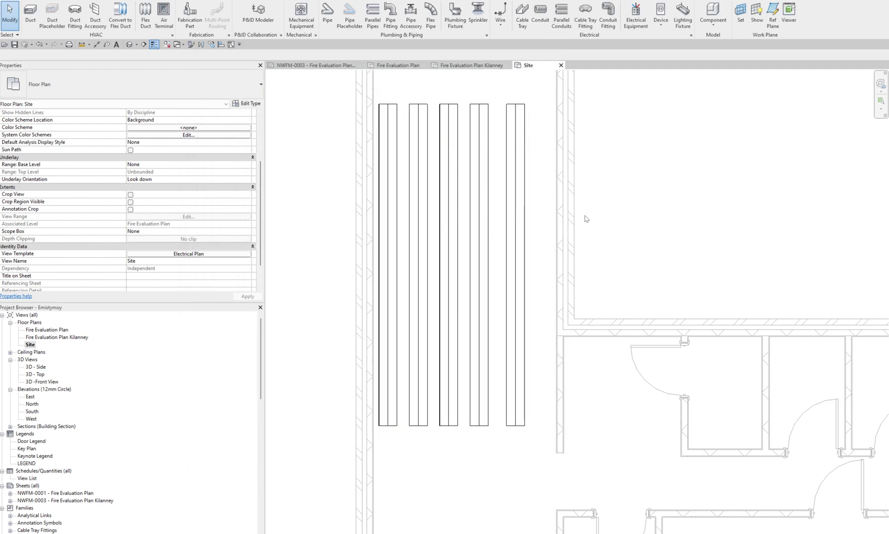
# Open the Filters dialog from the Electrical Plan template's filter overrides
pyautogui.scroll(1, 587, 219)
pyautogui.scroll(5, 155, 233)
pyautogui.scroll(-5, 147, 264)
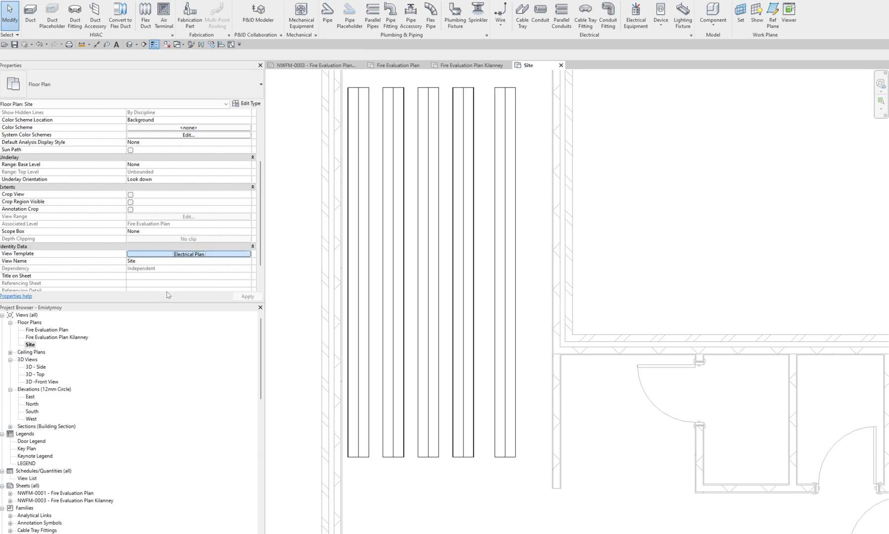
pyautogui.click(198, 253)
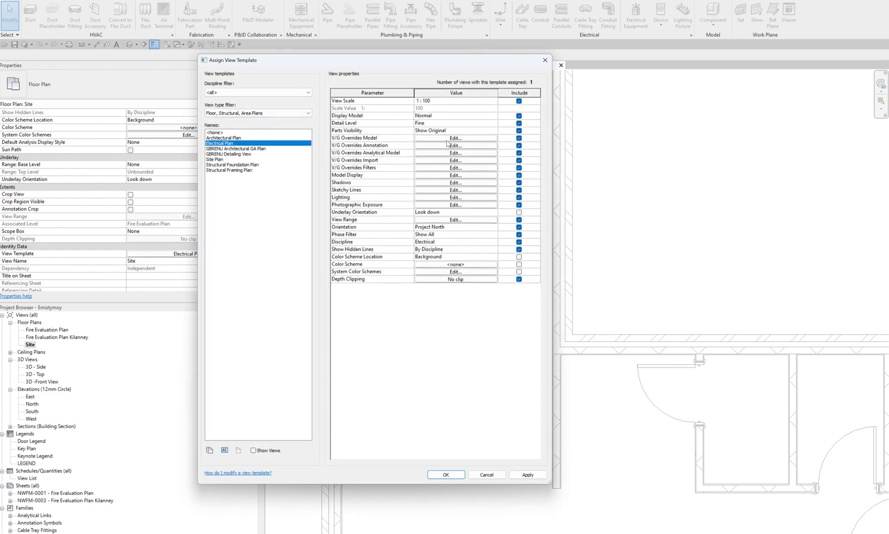
pyautogui.click(445, 168)
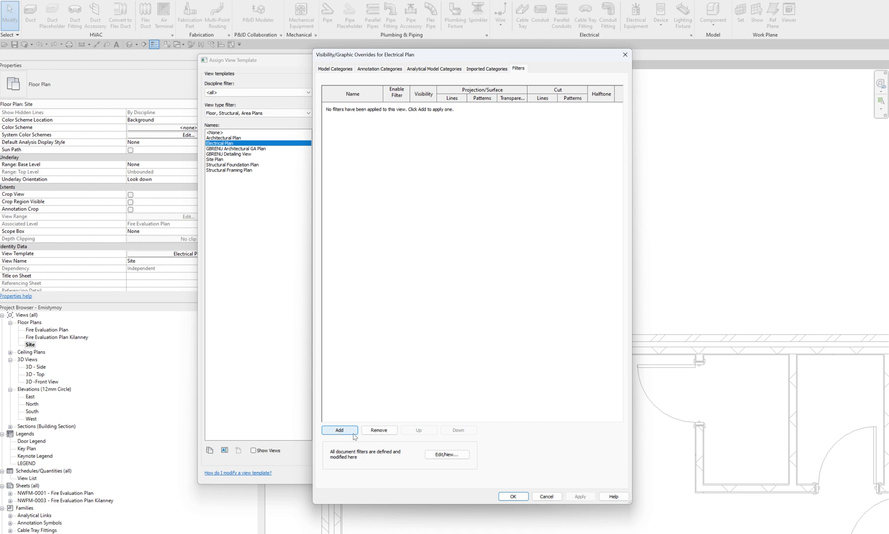
pyautogui.click(447, 454)
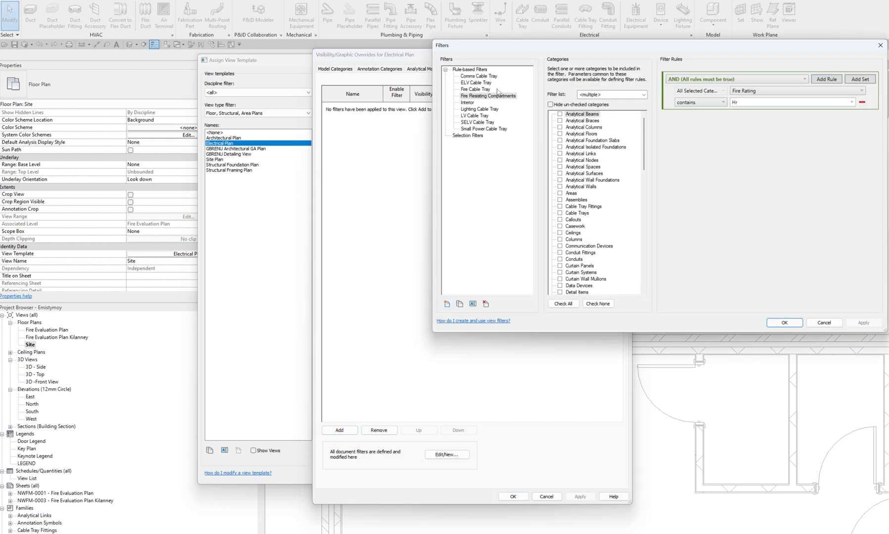
# Delete the ELV Cable Tray and Fire Cable Tray filters
pyautogui.click(474, 83)
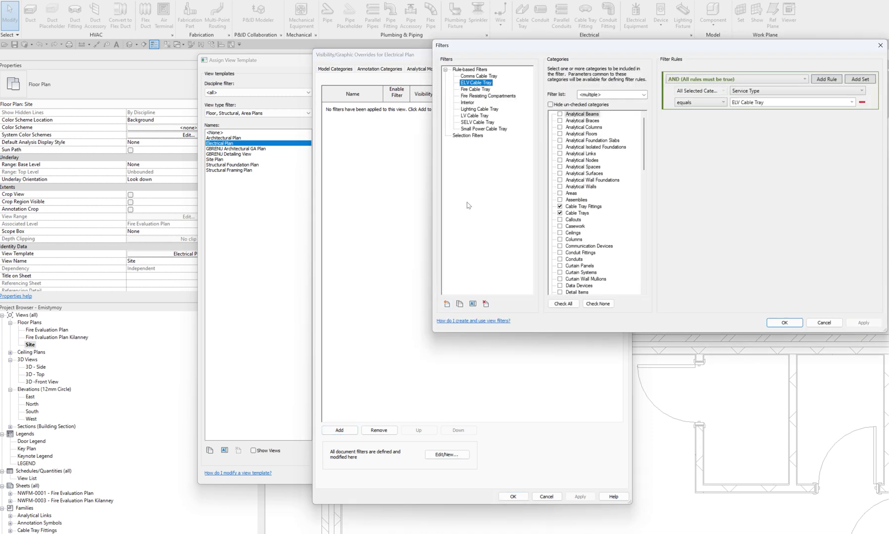
pyautogui.click(471, 77)
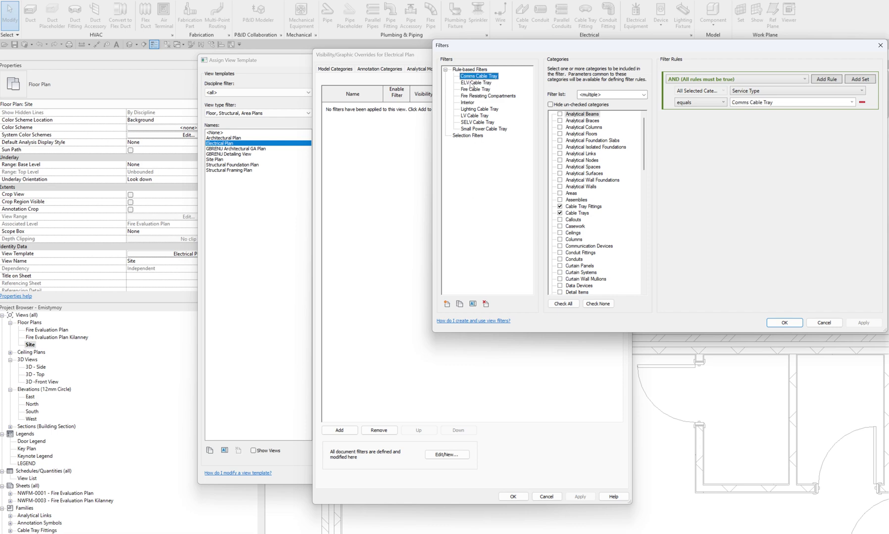
pyautogui.click(471, 83)
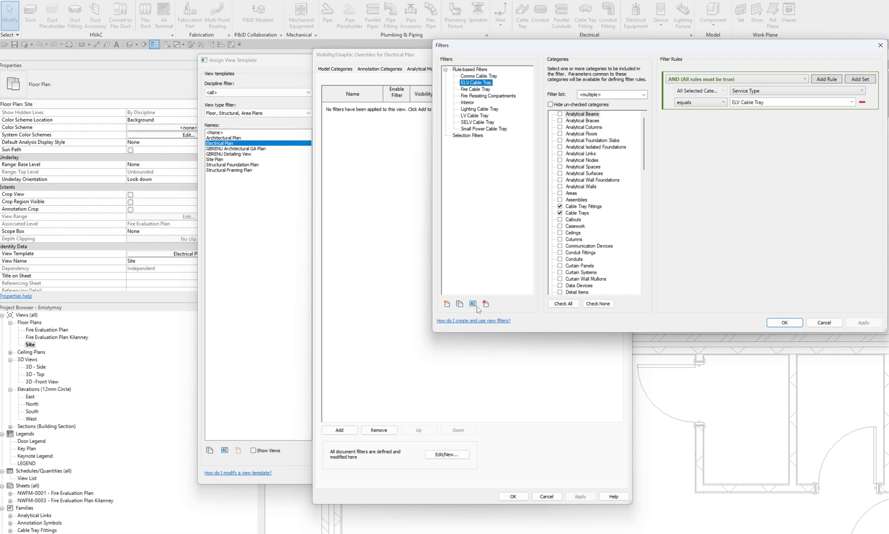
pyautogui.click(486, 305)
pyautogui.click(569, 276)
pyautogui.click(471, 83)
pyautogui.click(486, 304)
pyautogui.click(547, 277)
# Delete the Comms Cable Tray, Fire Resisting Compartments and Interior filters
pyautogui.click(471, 83)
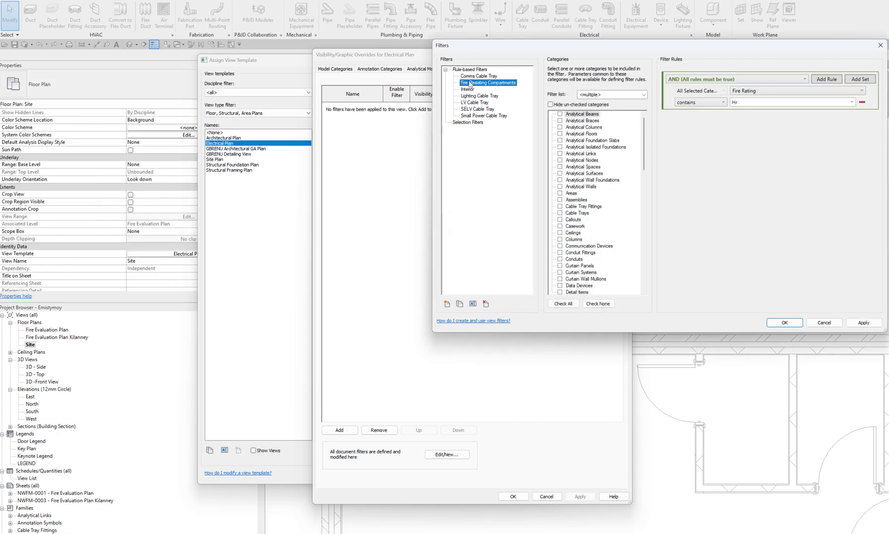
pyautogui.click(467, 89)
pyautogui.click(467, 76)
pyautogui.click(482, 305)
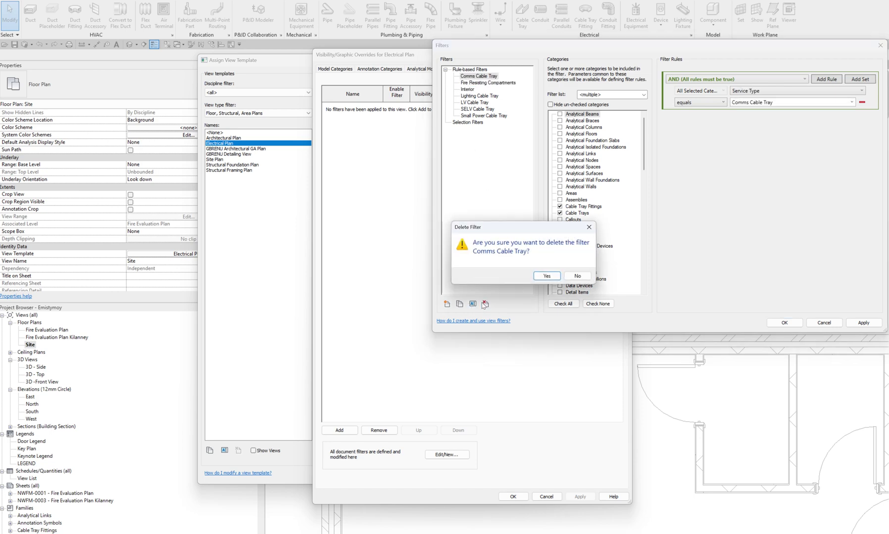
pyautogui.click(550, 276)
pyautogui.click(471, 78)
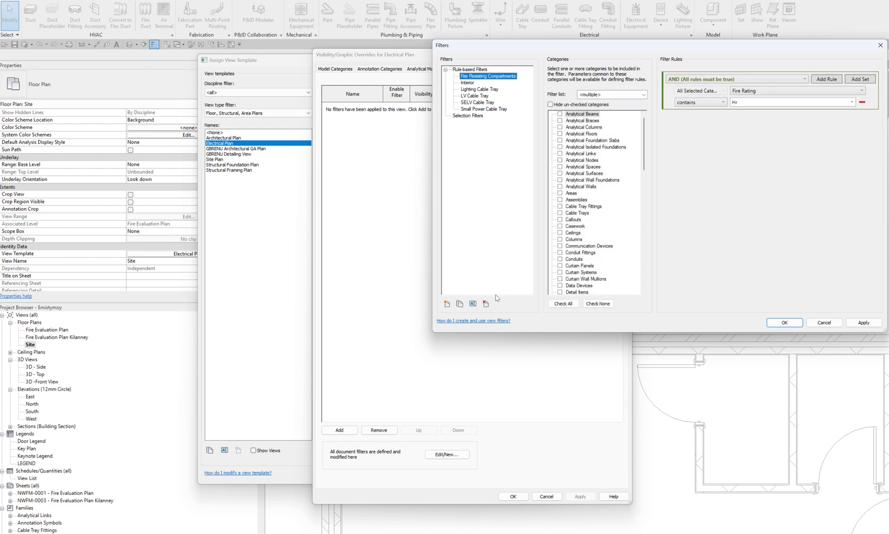
pyautogui.click(486, 303)
pyautogui.click(547, 276)
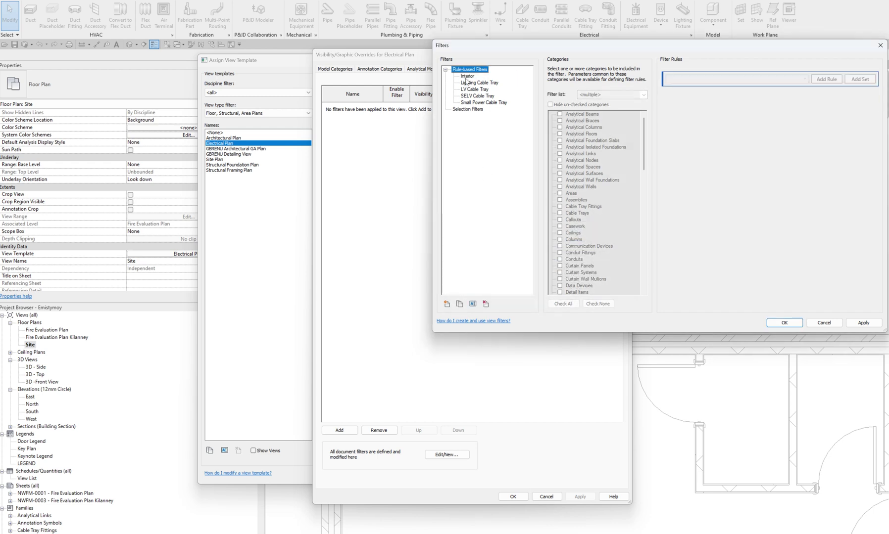
pyautogui.click(467, 78)
pyautogui.click(485, 304)
pyautogui.click(548, 276)
# Delete the Lighting, LV, SELV and Small Power Cable Tray filters
pyautogui.click(478, 77)
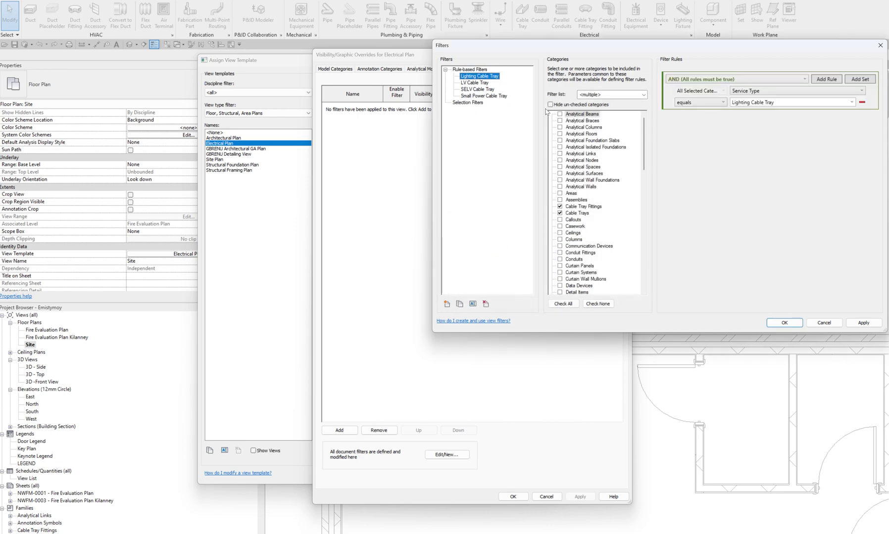
pyautogui.click(773, 102)
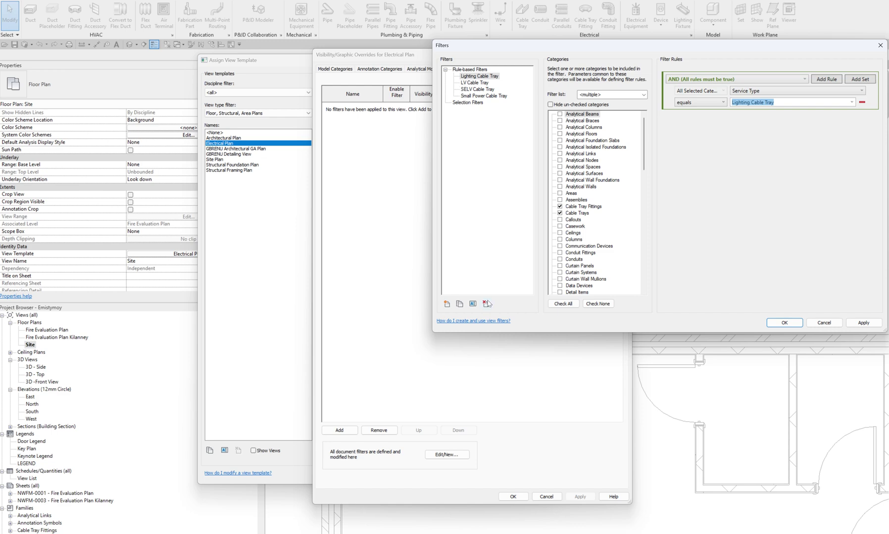
pyautogui.click(487, 304)
pyautogui.click(565, 276)
pyautogui.click(476, 76)
pyautogui.click(486, 304)
pyautogui.click(545, 275)
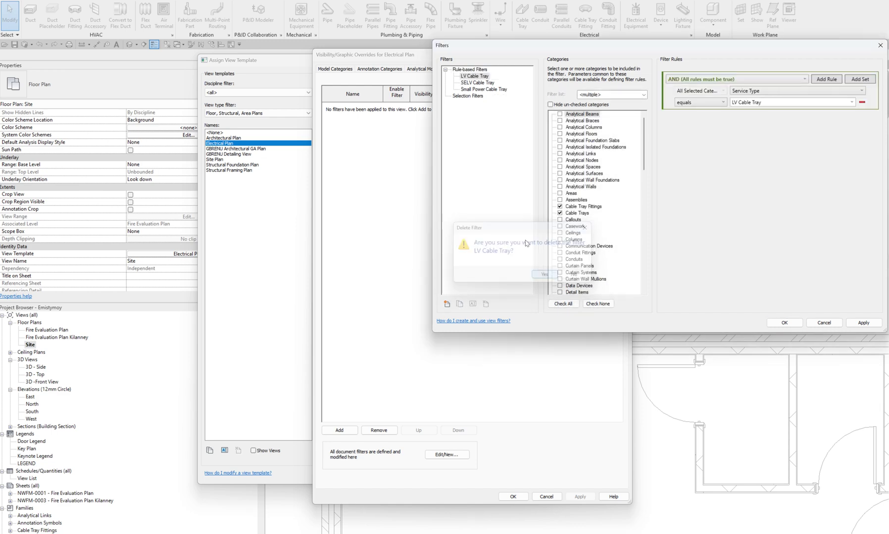
pyautogui.click(478, 76)
pyautogui.click(486, 304)
pyautogui.click(547, 275)
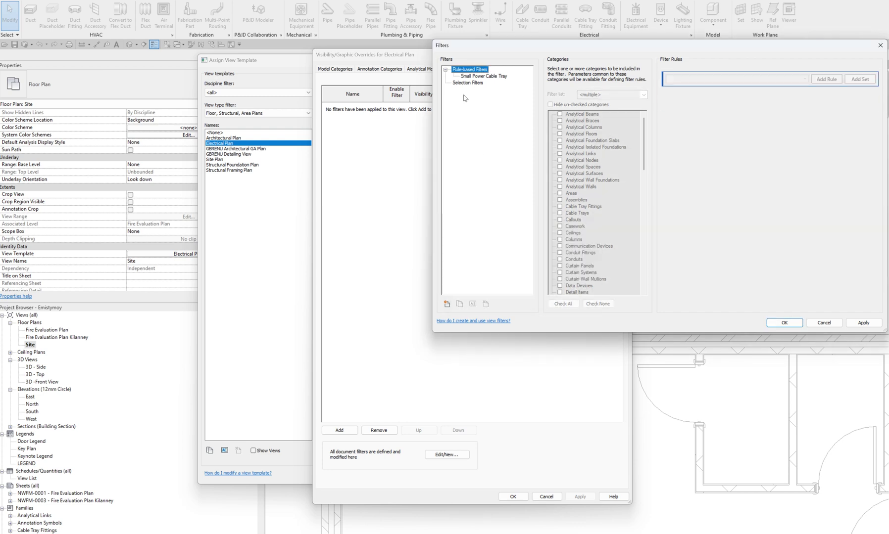
pyautogui.click(474, 77)
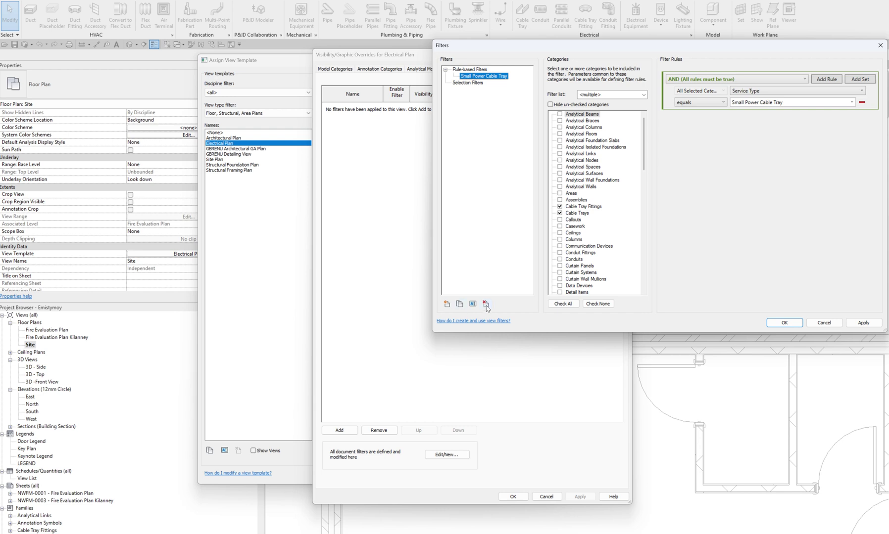
pyautogui.click(485, 304)
pyautogui.click(546, 276)
# Create a new rule-based filter named Fire Cable Tray
pyautogui.click(446, 304)
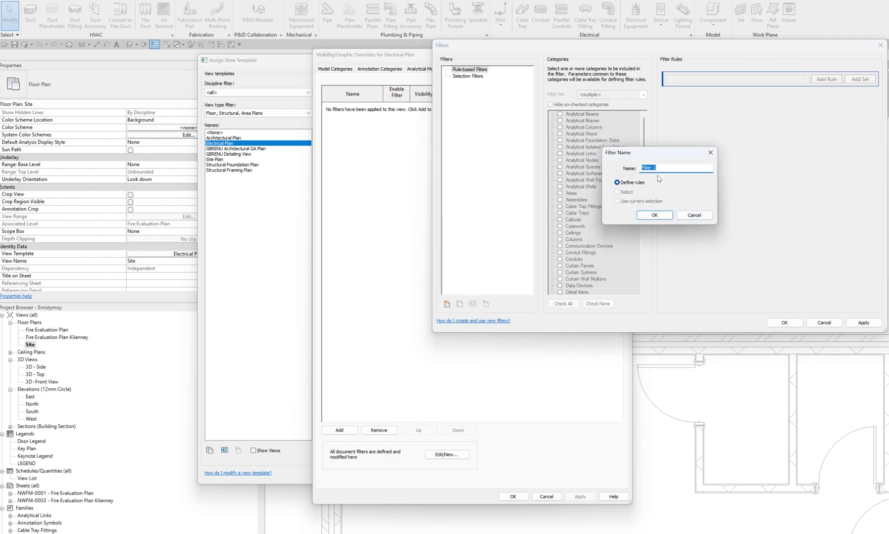
pyautogui.click(674, 170)
pyautogui.moveTo(674, 170); pyautogui.dragTo(617, 177)
pyautogui.write('Fi')
pyautogui.click(656, 216)
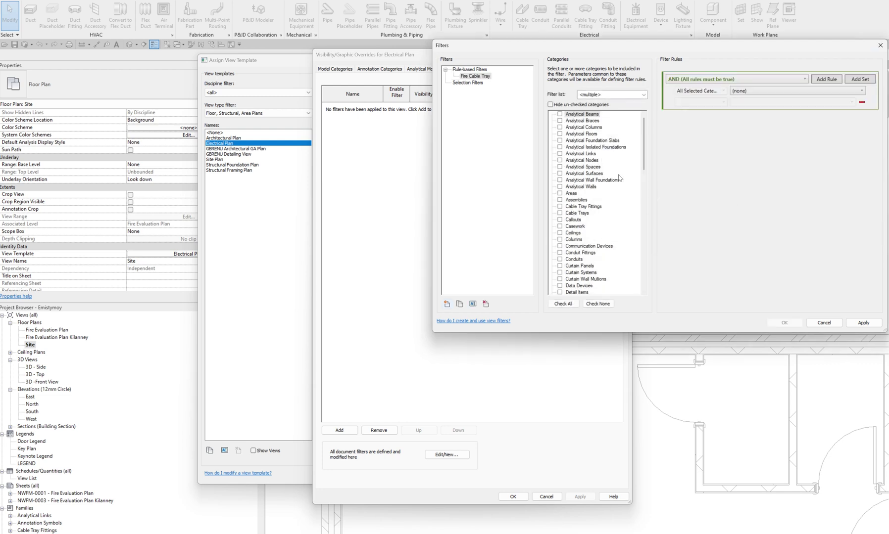
# Apply it to Cable Trays and Cable Tray Fittings with a Service Type equals rule
pyautogui.click(560, 206)
pyautogui.click(560, 213)
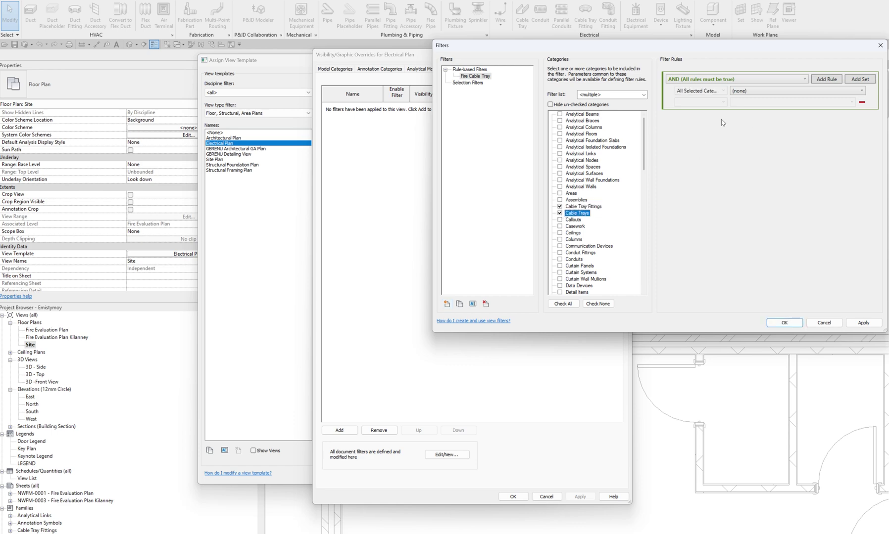
pyautogui.click(740, 91)
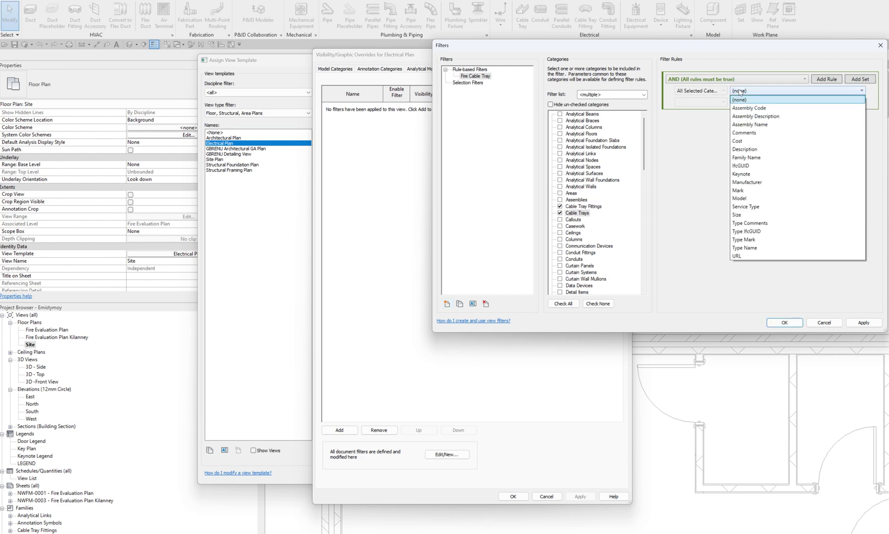
pyautogui.click(759, 208)
pyautogui.click(703, 102)
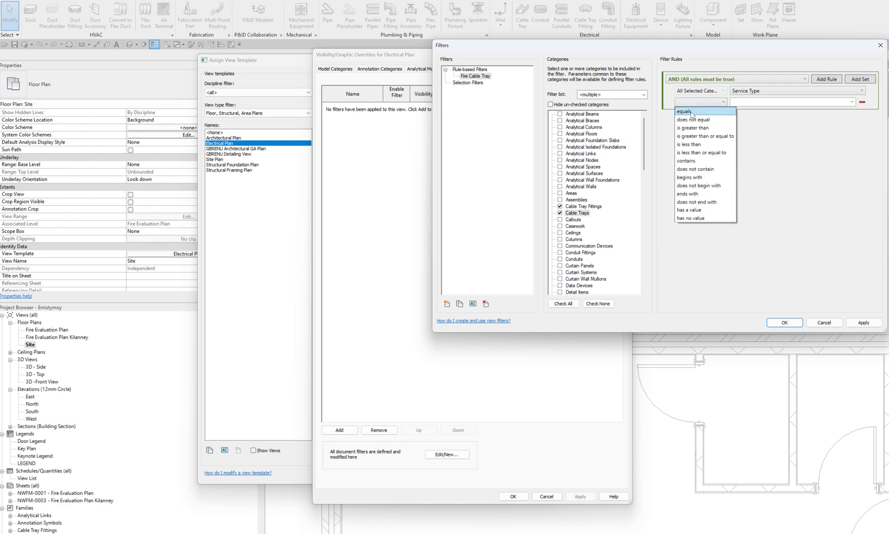
pyautogui.click(692, 112)
pyautogui.click(747, 102)
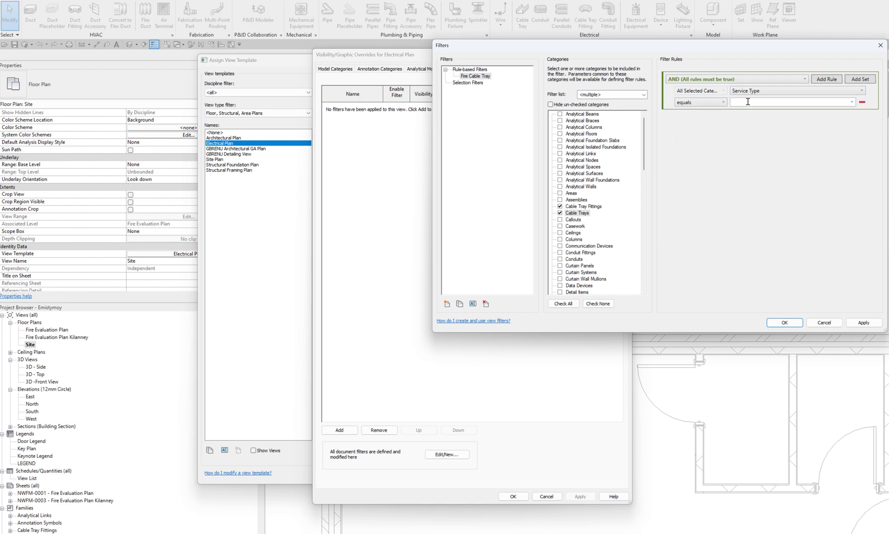
# Set the rule value to Fire Cable Tray and add the filter to the template
pyautogui.write('Fire Cable Tray')
pyautogui.press('Return')
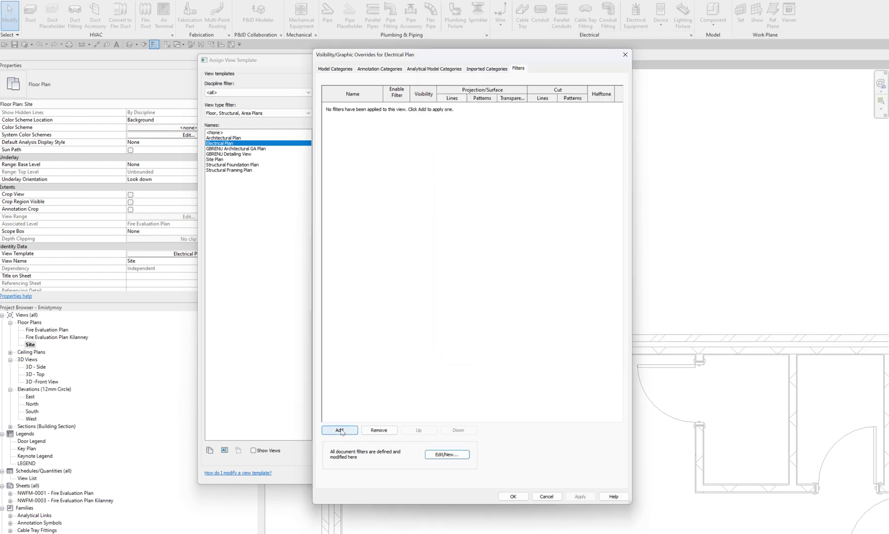
pyautogui.click(340, 431)
pyautogui.click(500, 163)
pyautogui.click(497, 262)
# Override the filter's lines to solid red and apply the Electrical Plan template
pyautogui.click(452, 107)
pyautogui.click(455, 264)
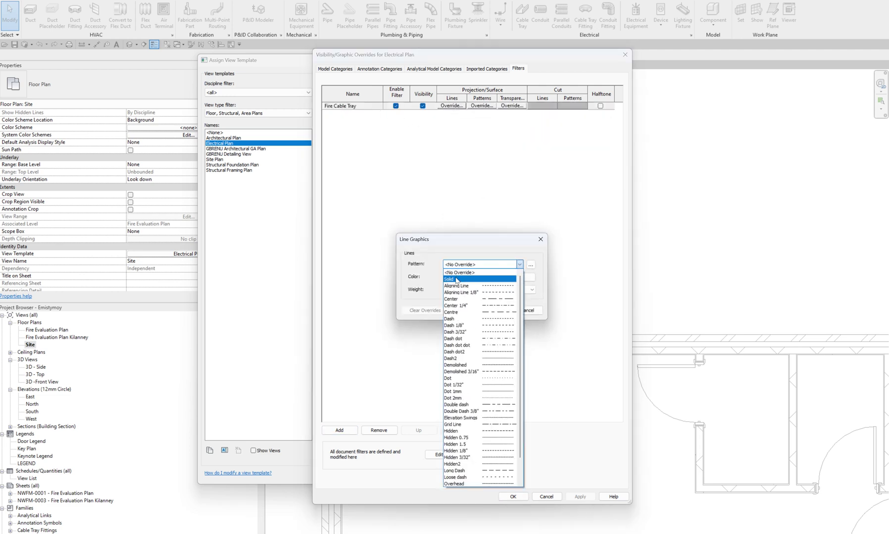
pyautogui.click(458, 278)
pyautogui.click(462, 278)
pyautogui.click(396, 287)
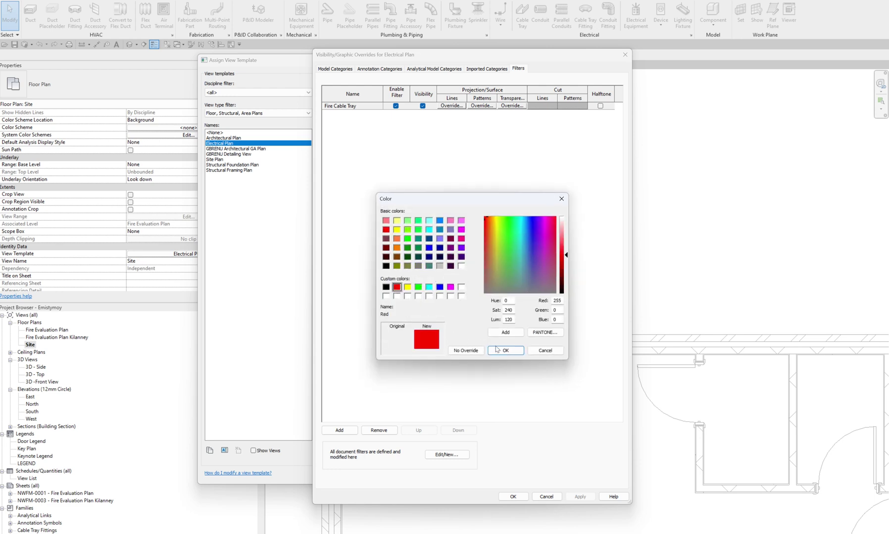
pyautogui.click(505, 352)
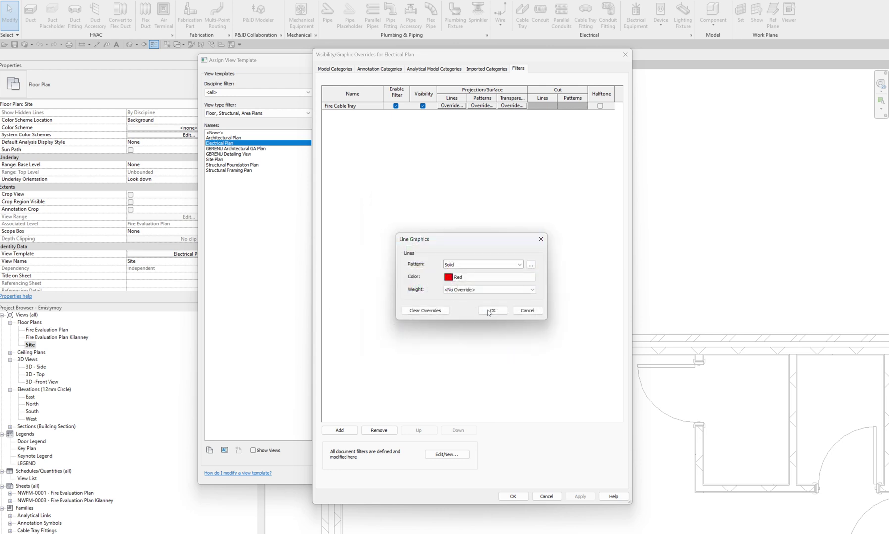
pyautogui.click(490, 311)
pyautogui.click(514, 497)
pyautogui.click(446, 475)
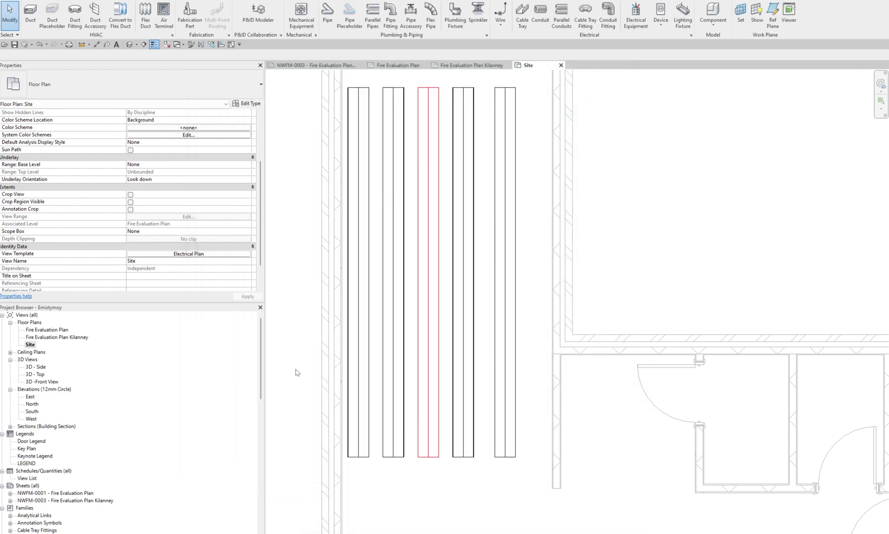
# Reopen the Filters dialog from the Electrical Plan template's overrides
pyautogui.click(207, 254)
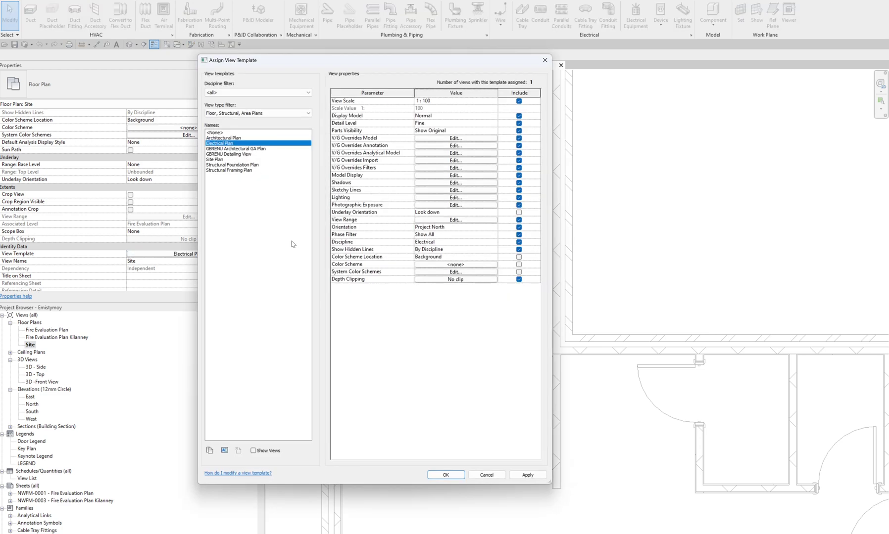
pyautogui.click(431, 168)
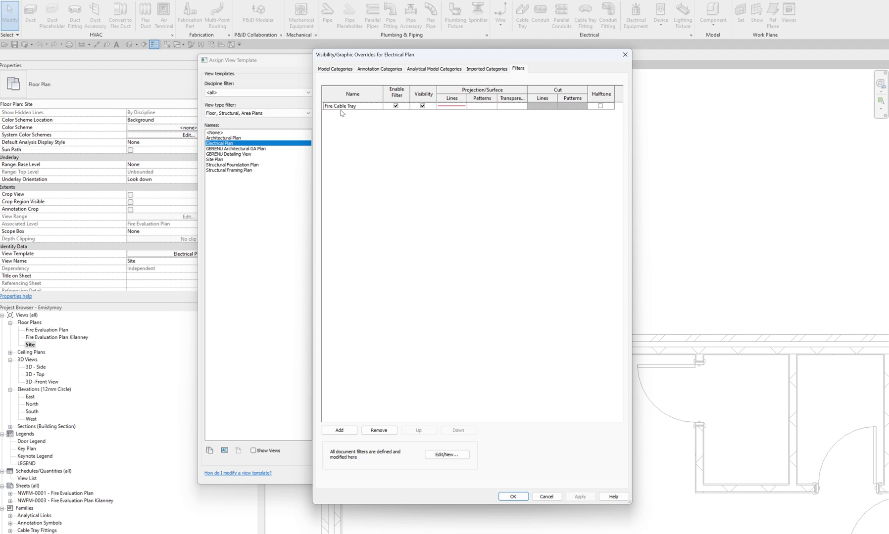
pyautogui.click(447, 454)
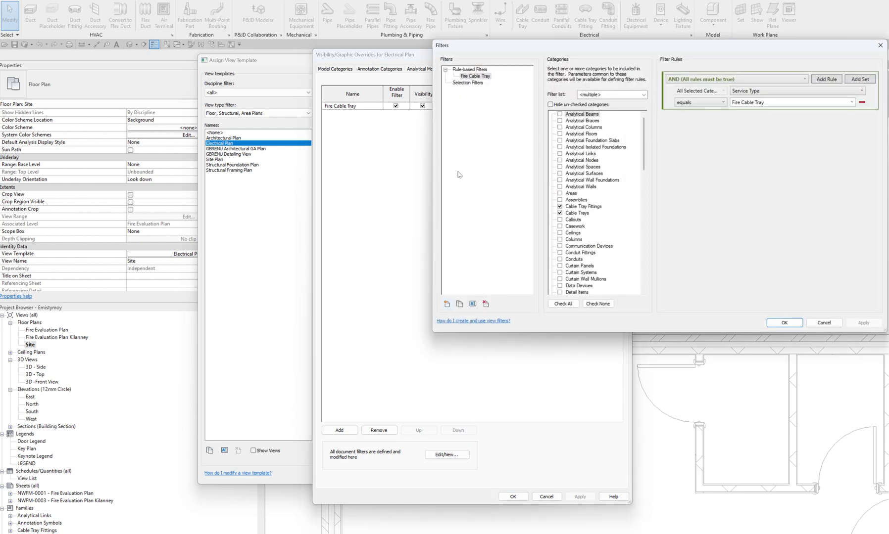
# Duplicate Fire Cable Tray three times and begin renaming Fire Cable Tray (1)
pyautogui.click(479, 78)
pyautogui.click(458, 305)
pyautogui.click(459, 305)
pyautogui.click(459, 305)
pyautogui.click(483, 82)
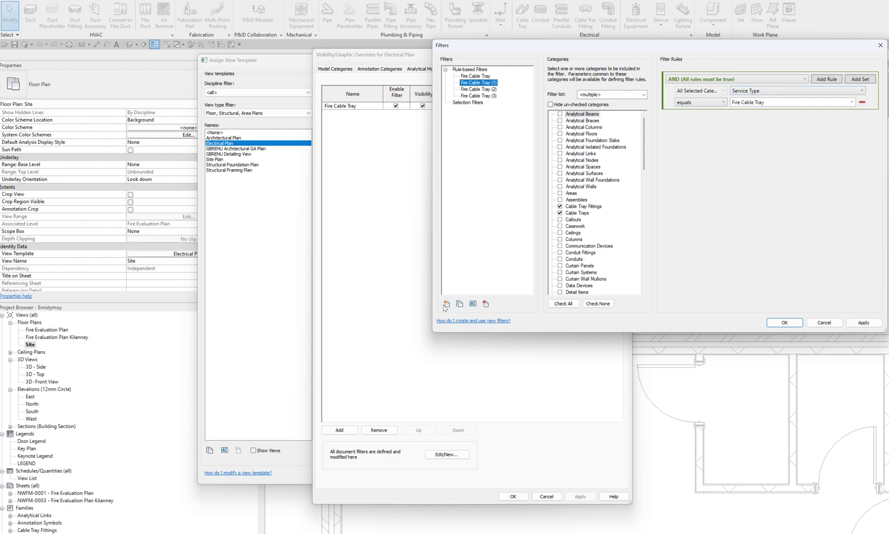
pyautogui.click(472, 304)
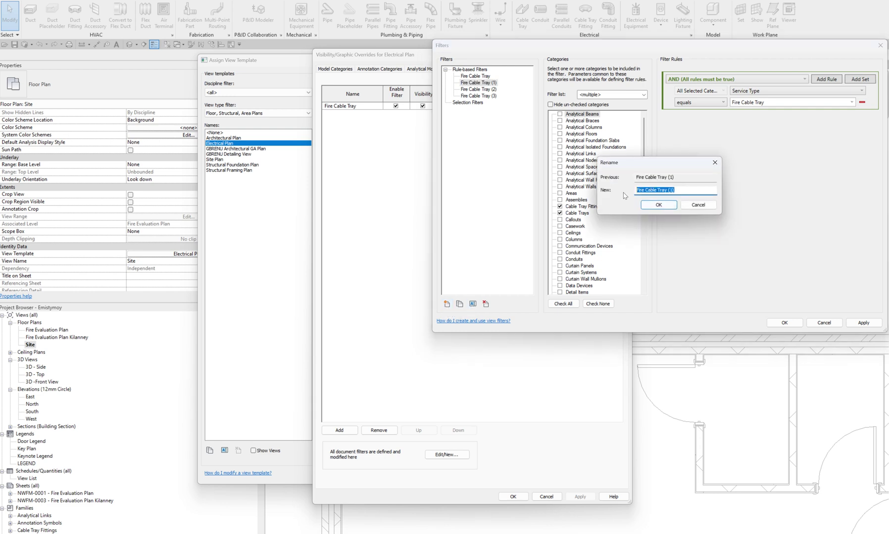
# Rename the first filter copy to LV Cable Tray and change its rule value to LV
pyautogui.write('LV')
pyautogui.click(657, 205)
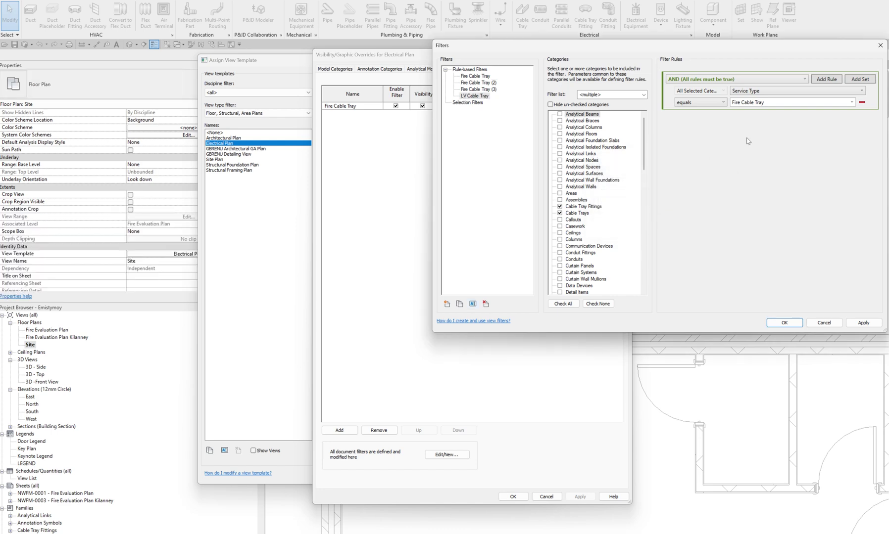
pyautogui.click(741, 101)
pyautogui.moveTo(742, 102); pyautogui.dragTo(727, 106)
pyautogui.write('LV')
# Turn Fire Cable Tray (2) into Comms Cable Tray, with rule value Comms
pyautogui.click(478, 83)
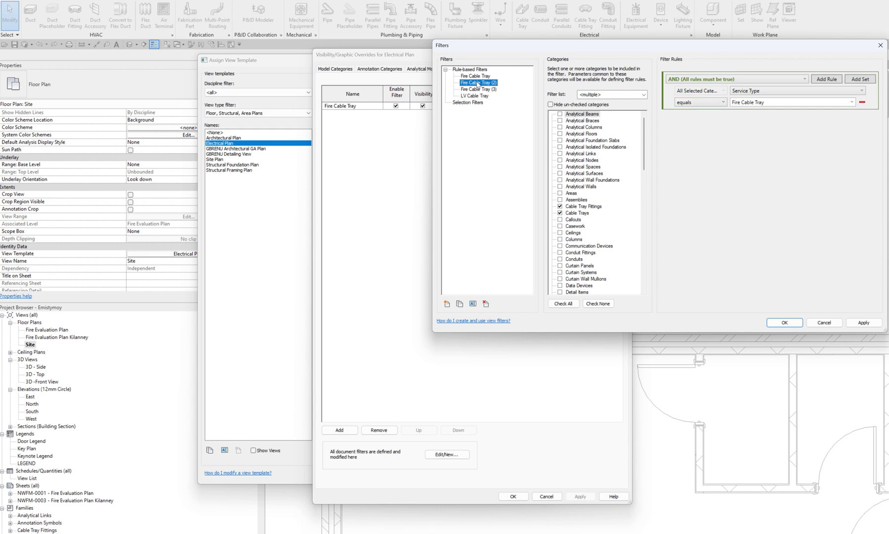
pyautogui.moveTo(763, 105); pyautogui.dragTo(720, 109)
pyautogui.moveTo(741, 105); pyautogui.dragTo(732, 103)
pyautogui.write('Comms')
pyautogui.click(473, 304)
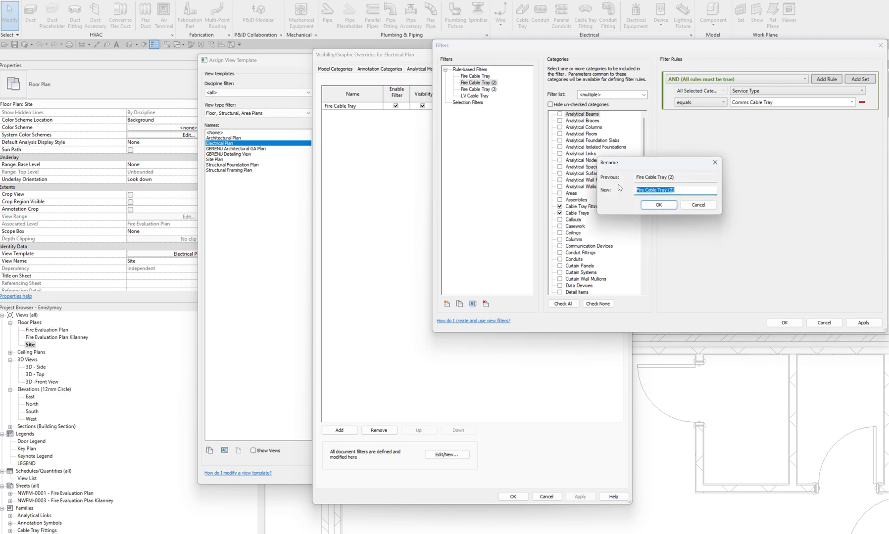
pyautogui.click(685, 191)
pyautogui.press('BackSpace')
pyautogui.press('BackSpace')
pyautogui.press('BackSpace')
pyautogui.press('BackSpace')
pyautogui.press('BackSpace')
pyautogui.write('Comms')
pyautogui.click(659, 204)
# Turn Fire Cable Tray (3) into ELV Cable Tray with rule value ELV, and save the filters
pyautogui.click(475, 83)
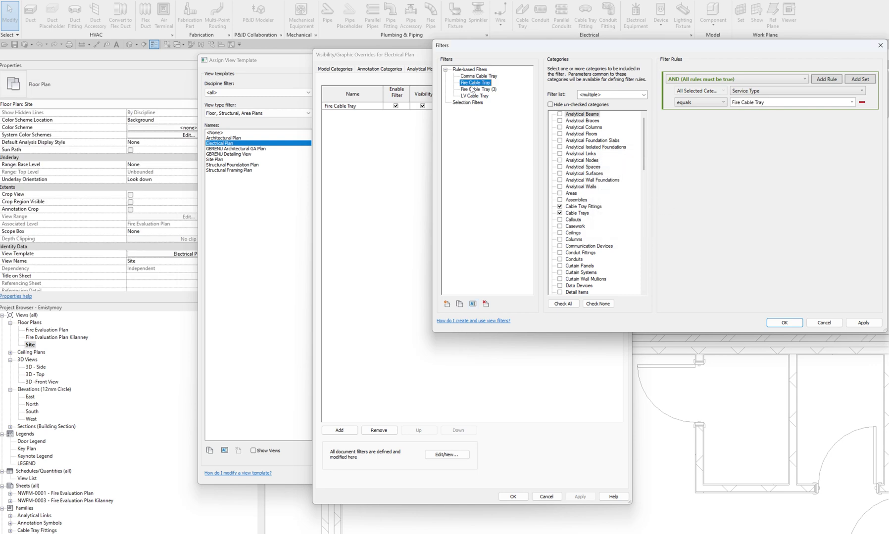
pyautogui.click(472, 90)
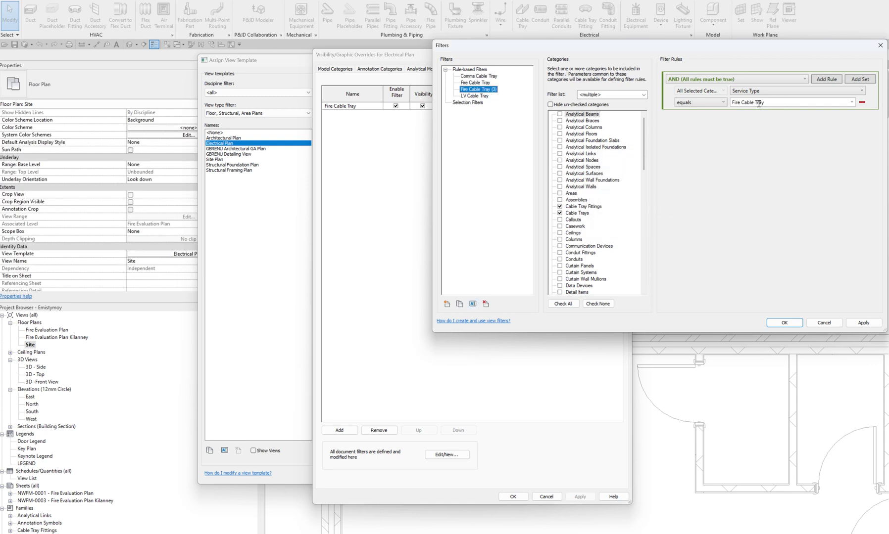
pyautogui.click(740, 103)
pyautogui.click(739, 103)
pyautogui.press('BackSpace')
pyautogui.press('BackSpace')
pyautogui.press('BackSpace')
pyautogui.press('BackSpace')
pyautogui.press('BackSpace')
pyautogui.write('ELV')
pyautogui.click(472, 304)
pyautogui.click(690, 192)
pyautogui.click(638, 191)
pyautogui.press('Delete')
pyautogui.press('Delete')
pyautogui.press('Delete')
pyautogui.press('Delete')
pyautogui.press('Delete')
pyautogui.write('ELV')
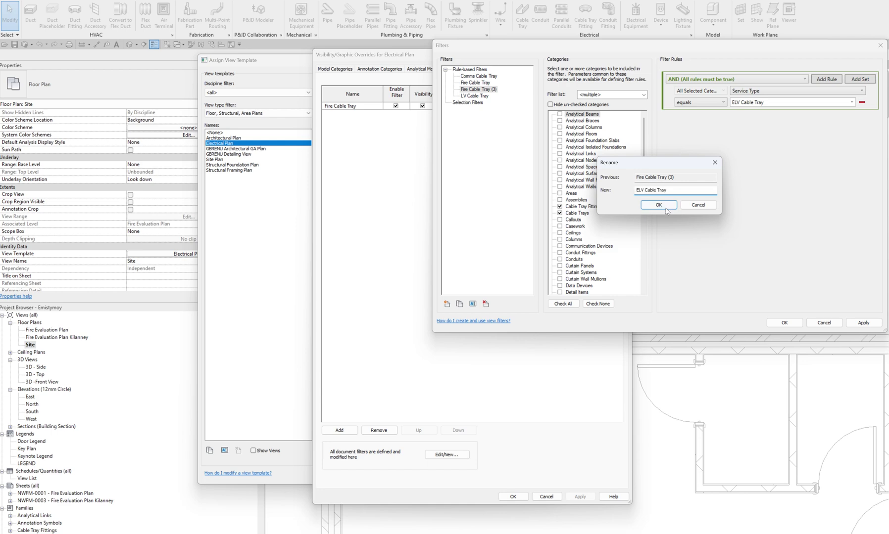
pyautogui.click(664, 206)
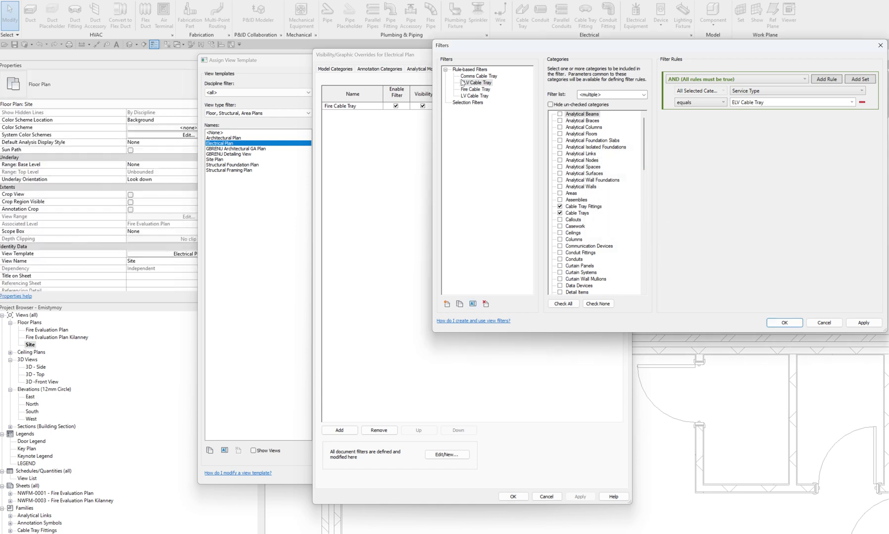
pyautogui.click(783, 323)
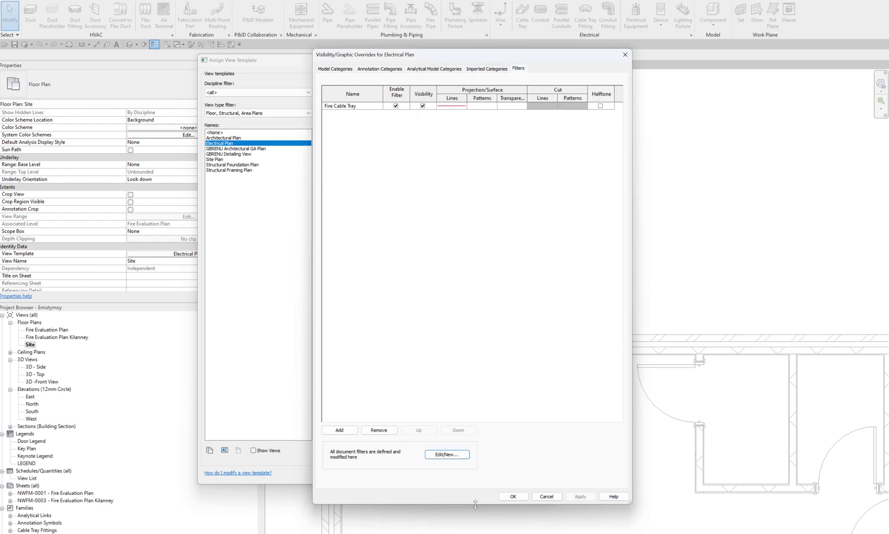
# Apply the Electrical Plan template so the fire tray turns red, then reopen its template settings
pyautogui.click(512, 497)
pyautogui.click(438, 475)
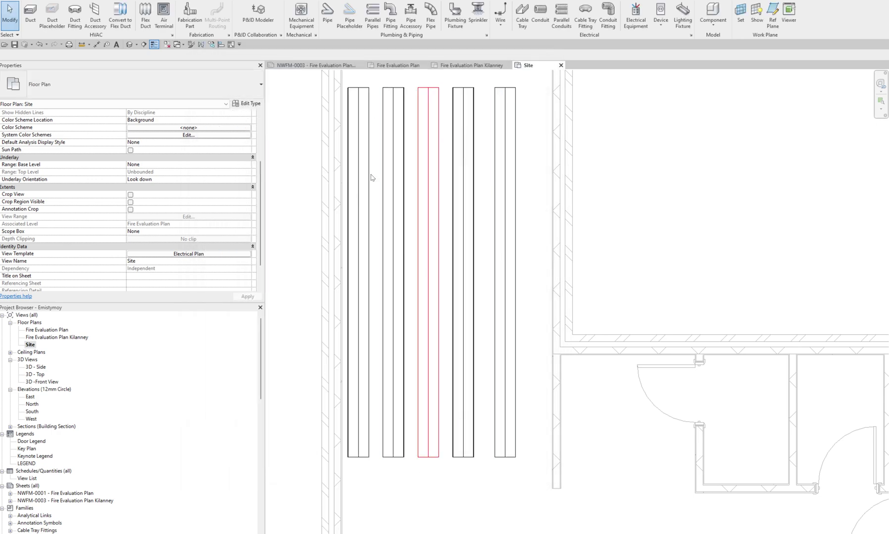
pyautogui.click(210, 248)
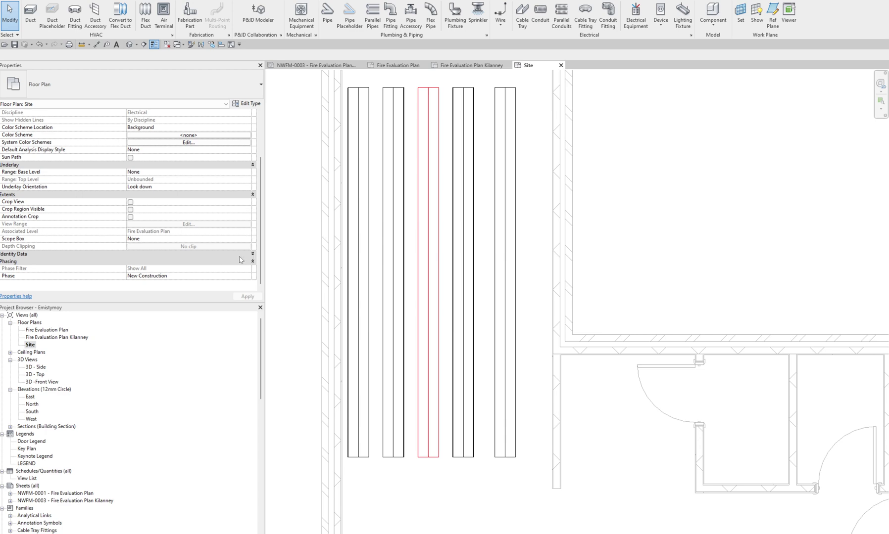
pyautogui.scroll(1, 241, 262)
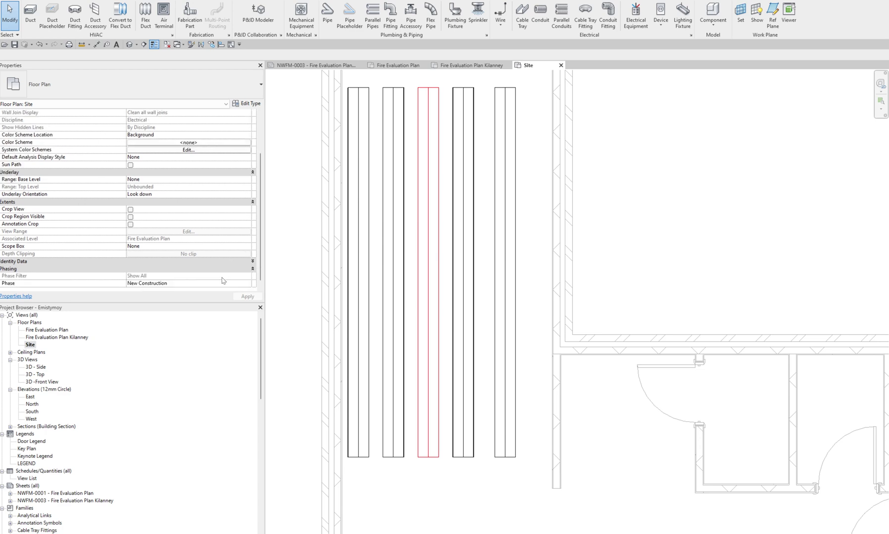
pyautogui.click(220, 261)
pyautogui.scroll(-3, 220, 268)
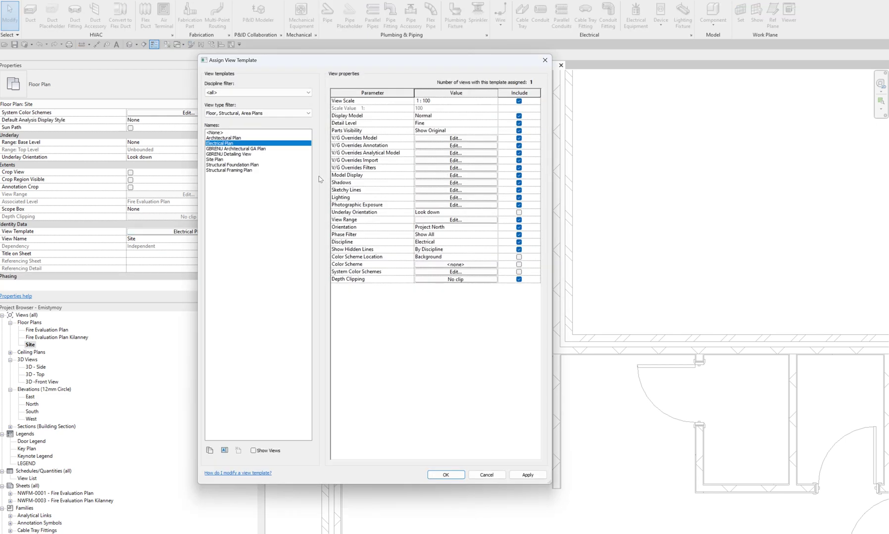
# Add the Comms, ELV and LV Cable Tray filters to the Electrical Plan template
pyautogui.click(414, 168)
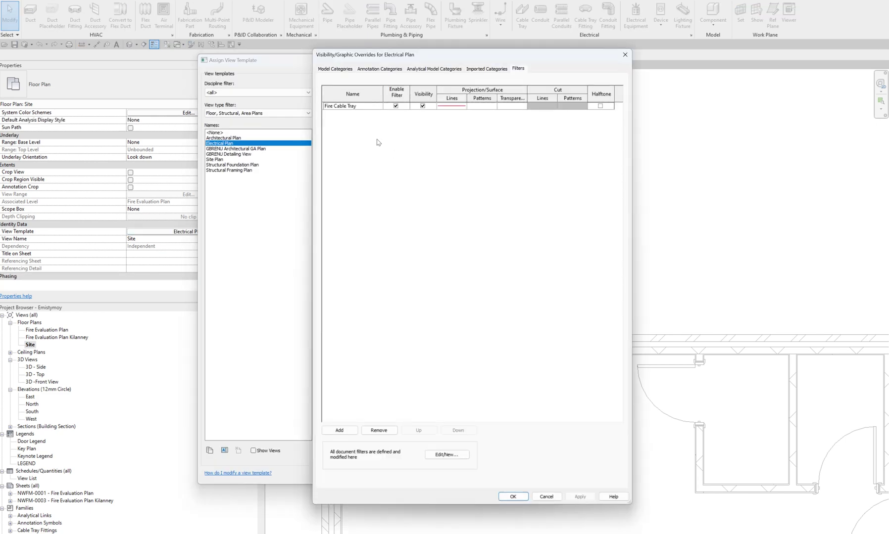
pyautogui.click(339, 430)
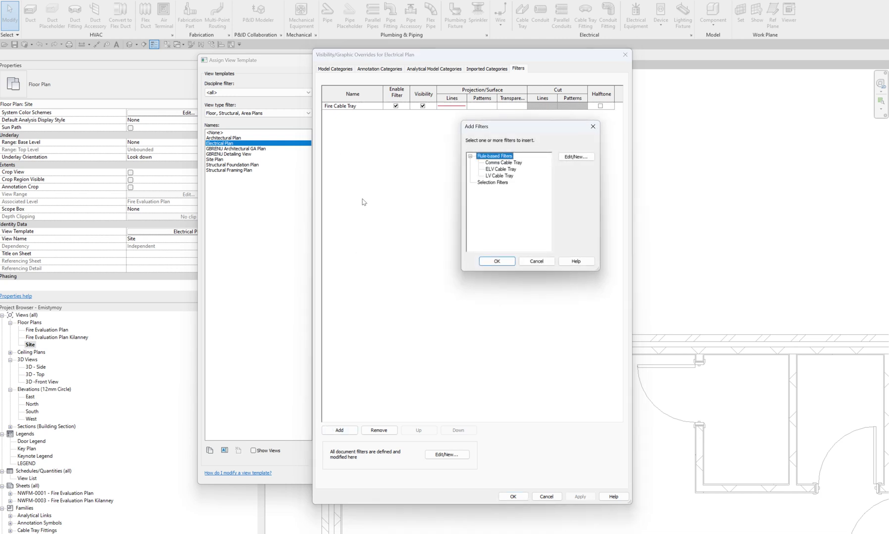
pyautogui.click(498, 165)
pyautogui.click(497, 261)
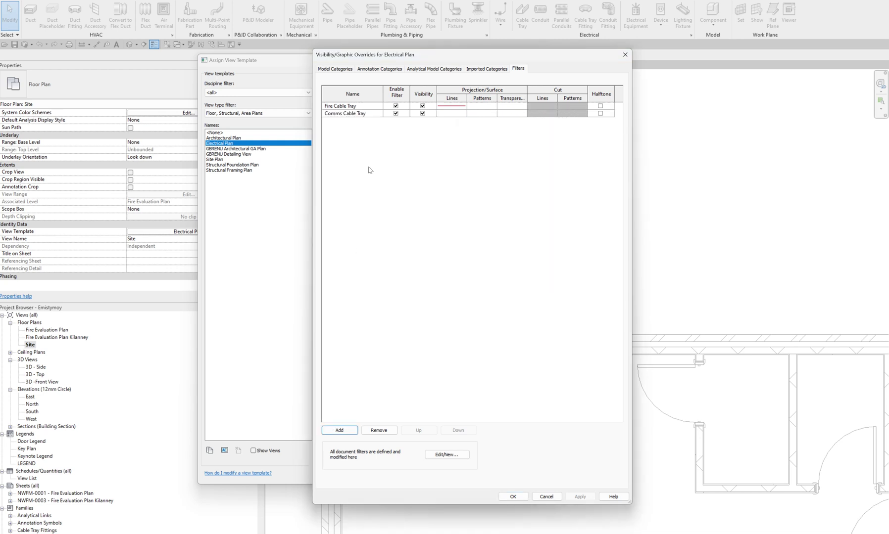
pyautogui.click(341, 430)
pyautogui.click(501, 162)
pyautogui.keyDown('ctrl'); pyautogui.click(498, 169); pyautogui.keyUp('ctrl')
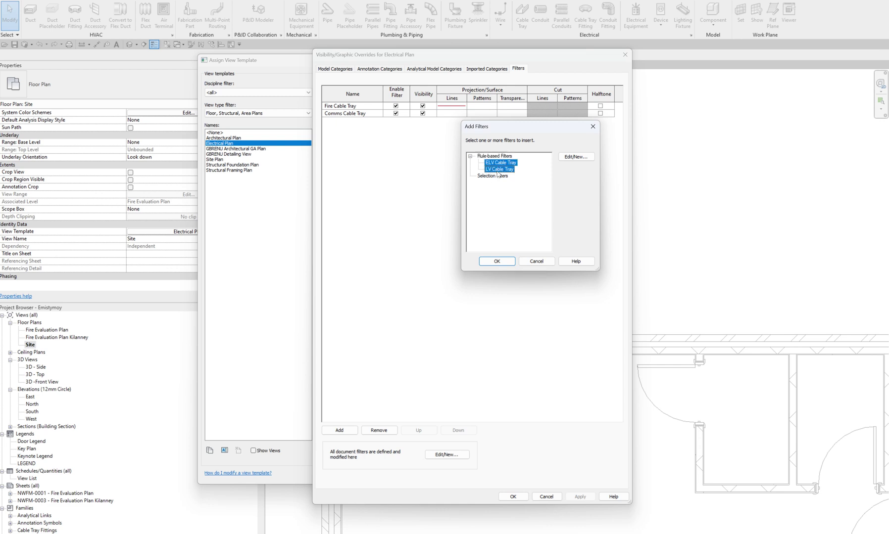
pyautogui.click(497, 261)
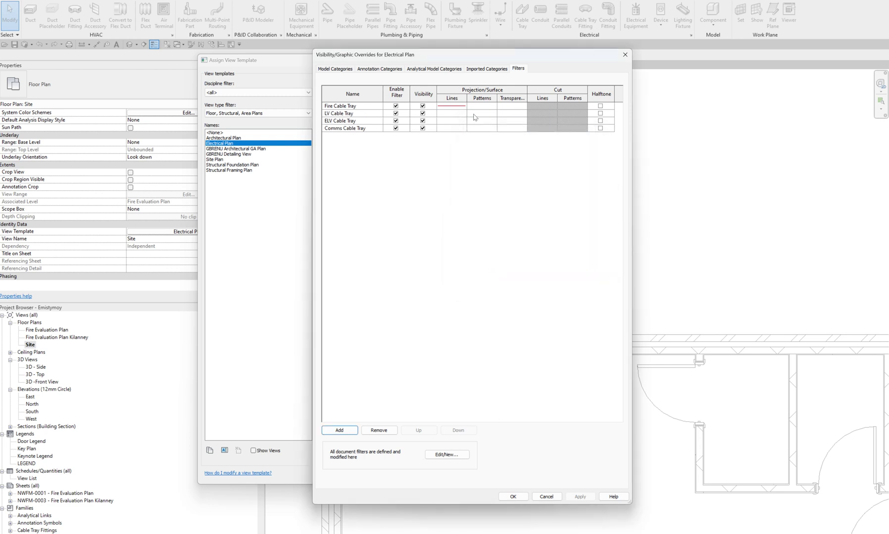
# Give the LV Cable Tray filter solid green lines
pyautogui.click(447, 113)
pyautogui.click(450, 113)
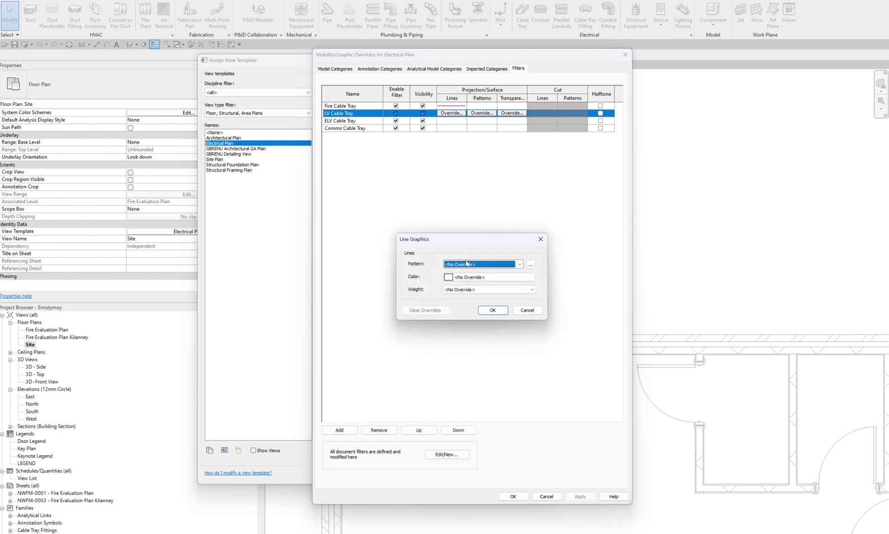
pyautogui.click(467, 264)
pyautogui.click(467, 278)
pyautogui.click(467, 277)
pyautogui.click(418, 287)
pyautogui.click(504, 351)
pyautogui.click(491, 312)
# Give the ELV Cable Tray filter solid cyan lines
pyautogui.click(455, 121)
pyautogui.click(451, 120)
pyautogui.click(464, 265)
pyautogui.click(463, 277)
pyautogui.click(462, 277)
pyautogui.click(428, 287)
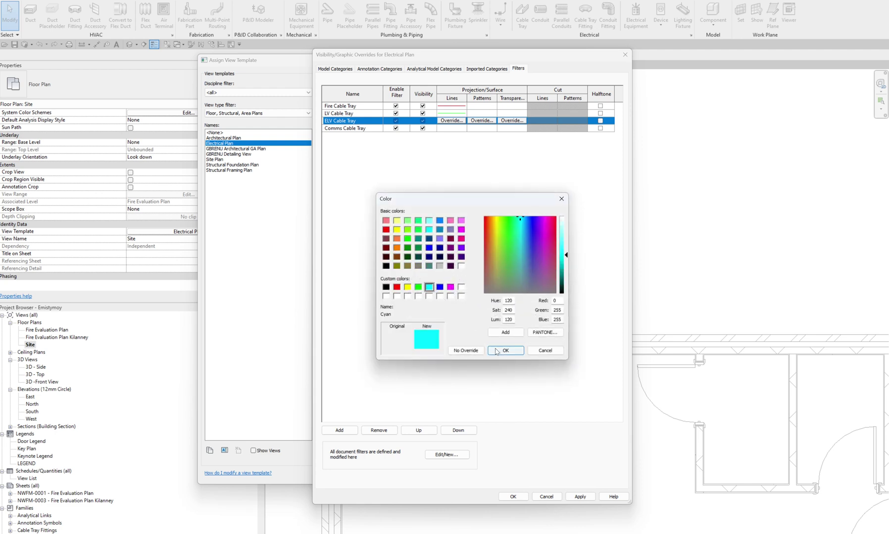
pyautogui.click(505, 351)
pyautogui.click(492, 311)
# Give the Comms Cable Tray filter solid orange lines and apply the updated template
pyautogui.click(451, 129)
pyautogui.click(451, 128)
pyautogui.click(467, 264)
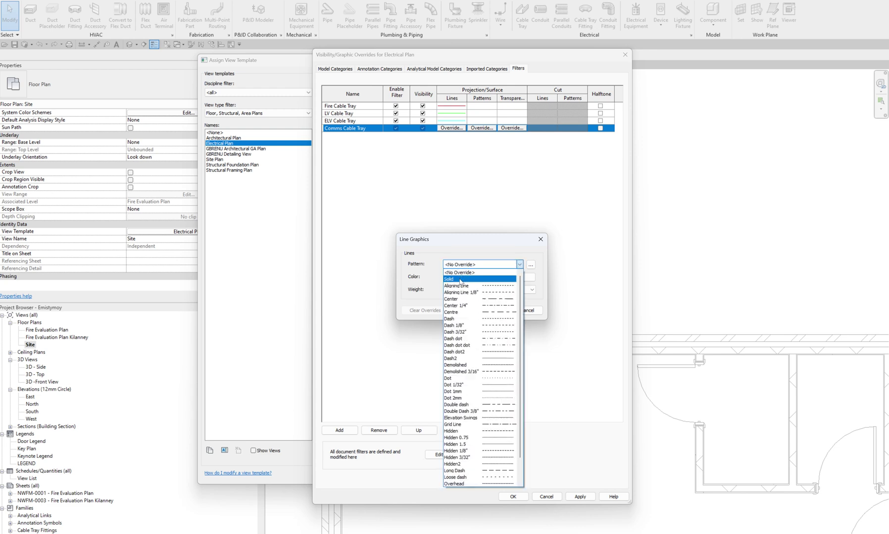
pyautogui.click(462, 275)
pyautogui.click(463, 276)
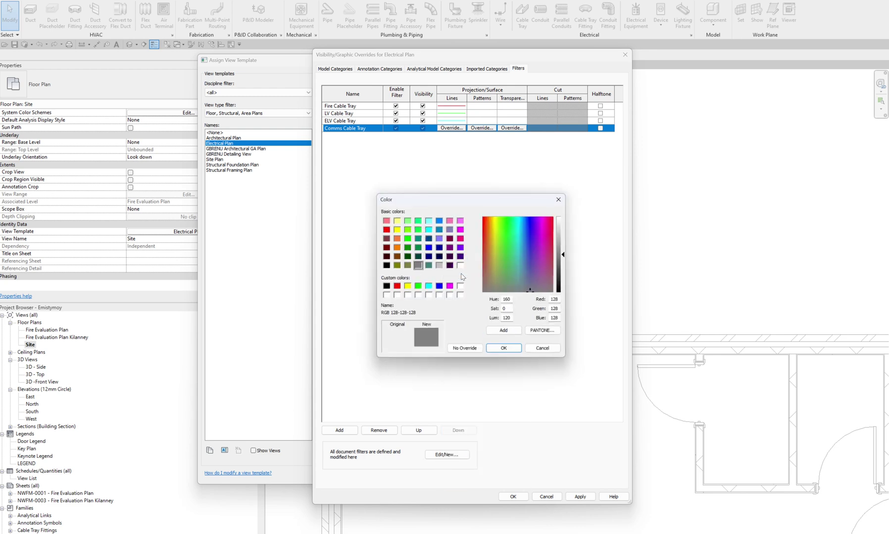
pyautogui.click(397, 249)
pyautogui.click(500, 348)
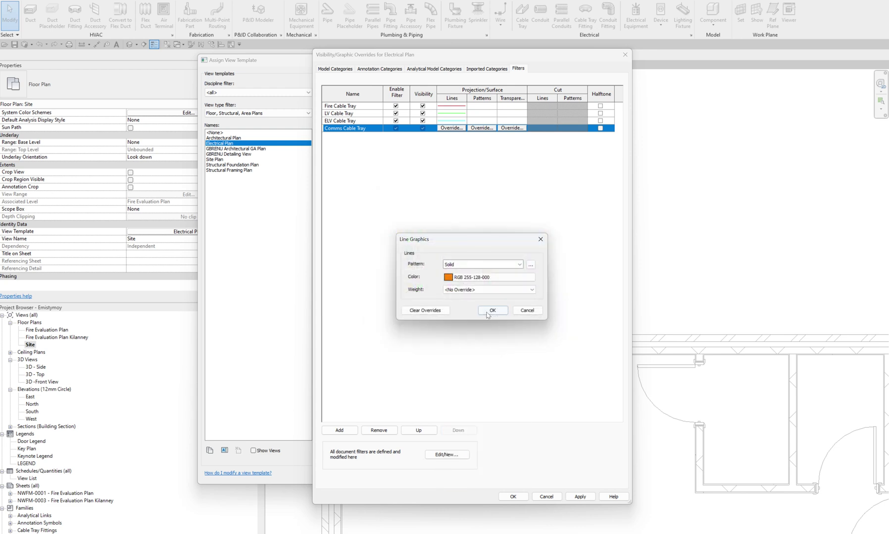
pyautogui.click(488, 311)
pyautogui.click(513, 497)
pyautogui.click(451, 474)
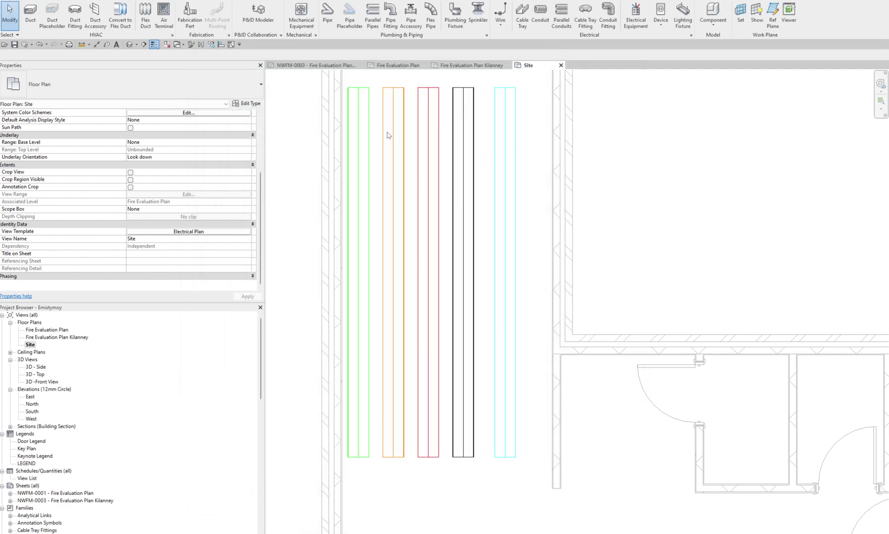
# Check each tray's Service Type, finding the black one is Lighting Cable Tray, then reopen the view template
pyautogui.click(470, 425)
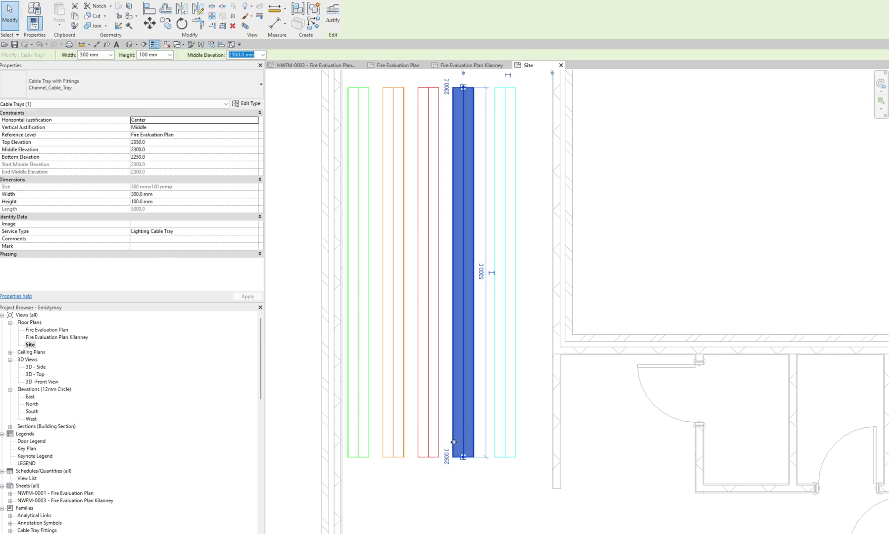
pyautogui.press('Escape')
pyautogui.click(359, 447)
pyautogui.press('Escape')
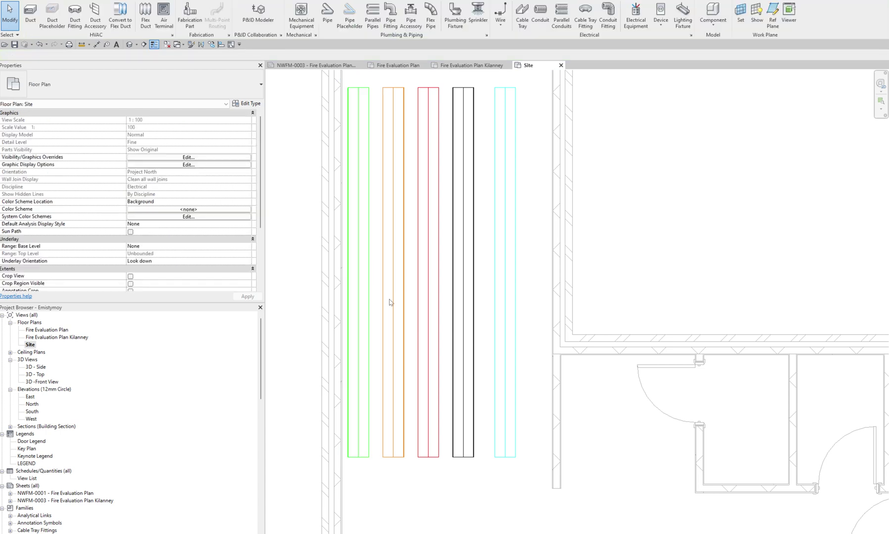
pyautogui.click(390, 302)
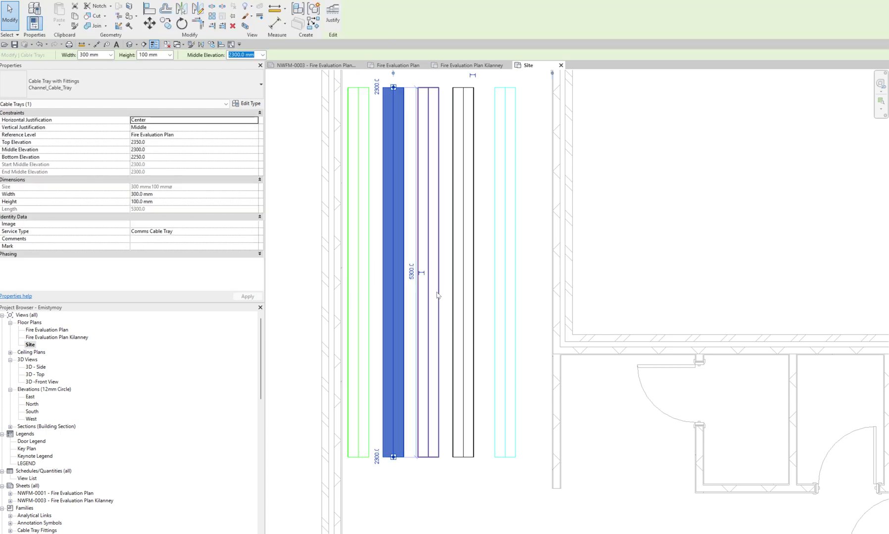
pyautogui.press('Escape')
pyautogui.click(503, 268)
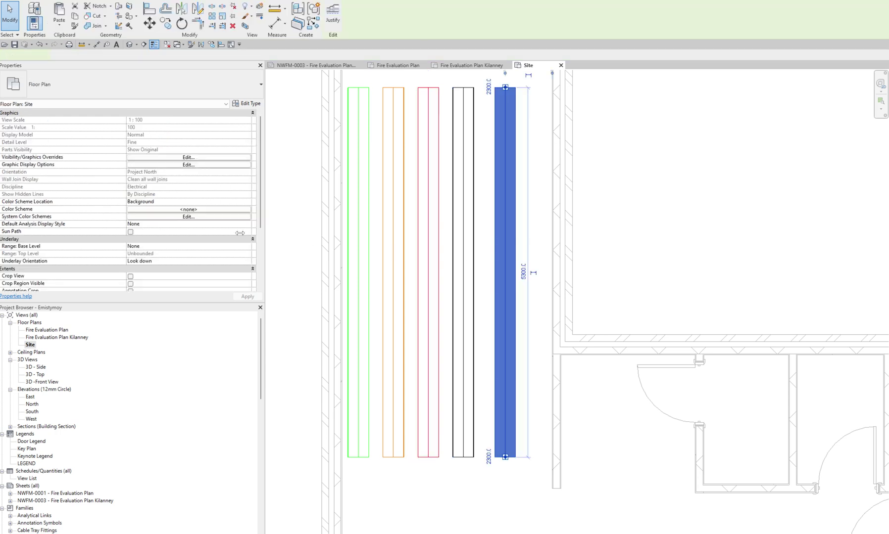
pyautogui.click(472, 269)
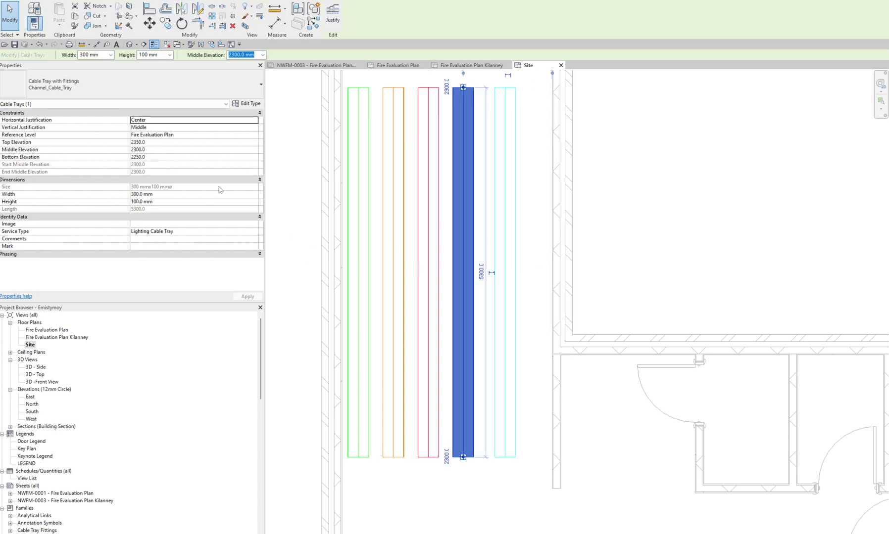
pyautogui.press('Escape')
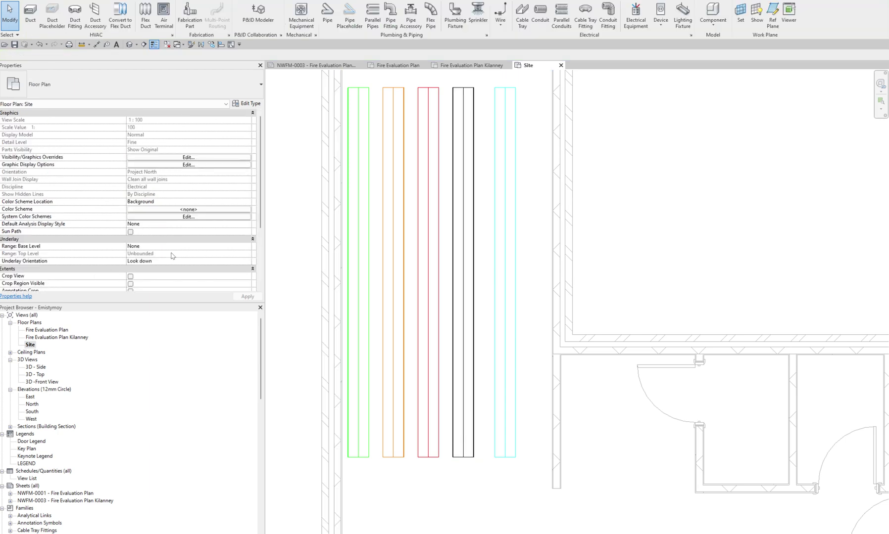
pyautogui.scroll(-5, 173, 229)
pyautogui.click(184, 232)
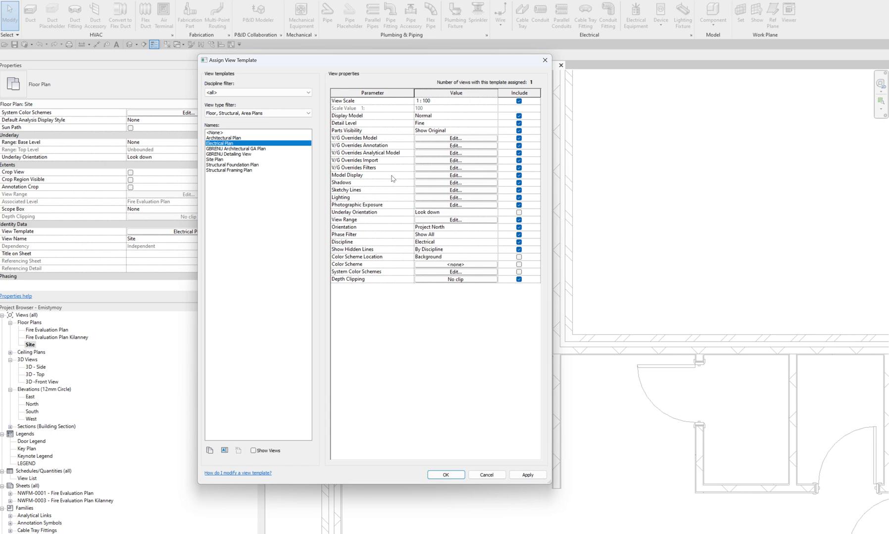
# Duplicate the LV Cable Tray filter and rename the copy Lighting Cable Tray
pyautogui.click(430, 168)
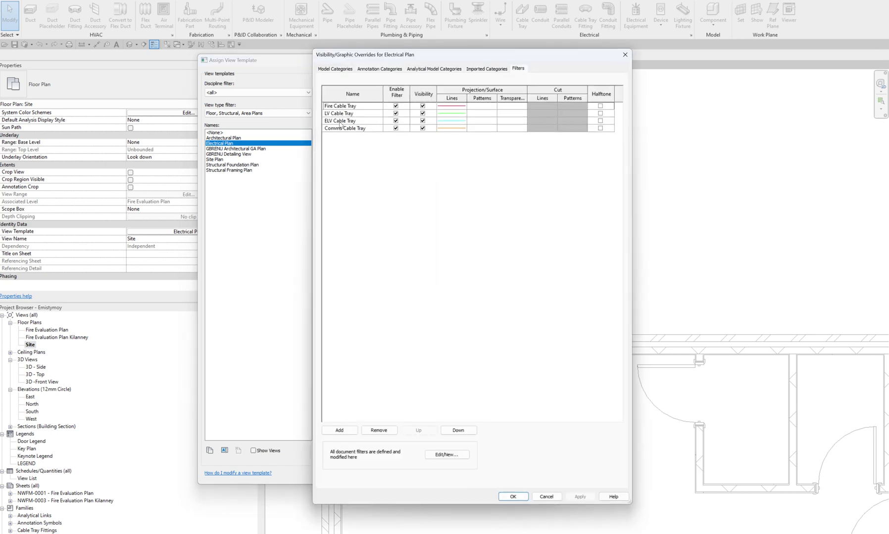
pyautogui.click(445, 455)
pyautogui.click(475, 96)
pyautogui.click(459, 304)
pyautogui.click(477, 102)
pyautogui.click(472, 304)
pyautogui.click(691, 190)
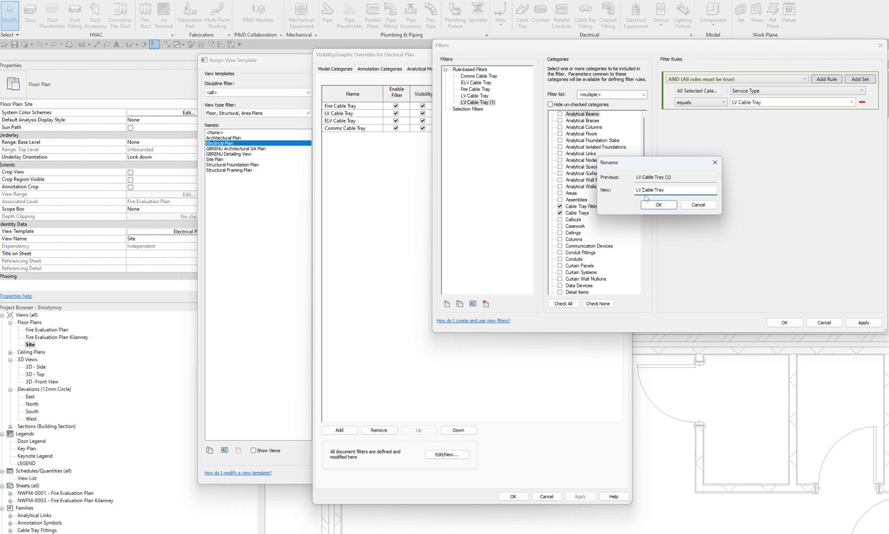
pyautogui.press('BackSpace')
pyautogui.press('BackSpace')
pyautogui.press('BackSpace')
pyautogui.write('Lighting')
pyautogui.click(658, 207)
# Change the copy's rule to Service Type equals Lighting Cable Tray and save the filter
pyautogui.click(735, 102)
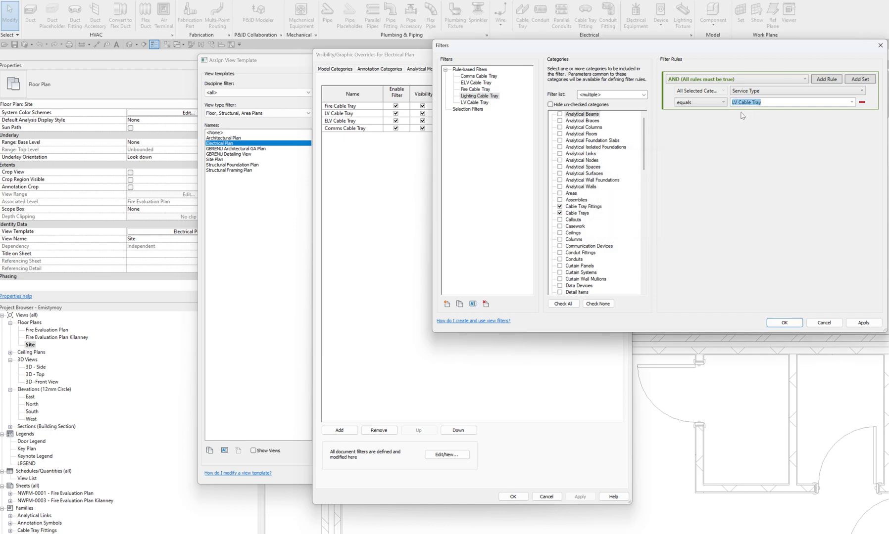
pyautogui.click(736, 104)
pyautogui.press('BackSpace')
pyautogui.press('BackSpace')
pyautogui.write('Lighting')
pyautogui.press('BackSpace')
pyautogui.click(785, 323)
# Add the Lighting Cable Tray filter to the template with solid magenta lines
pyautogui.click(497, 163)
pyautogui.click(496, 262)
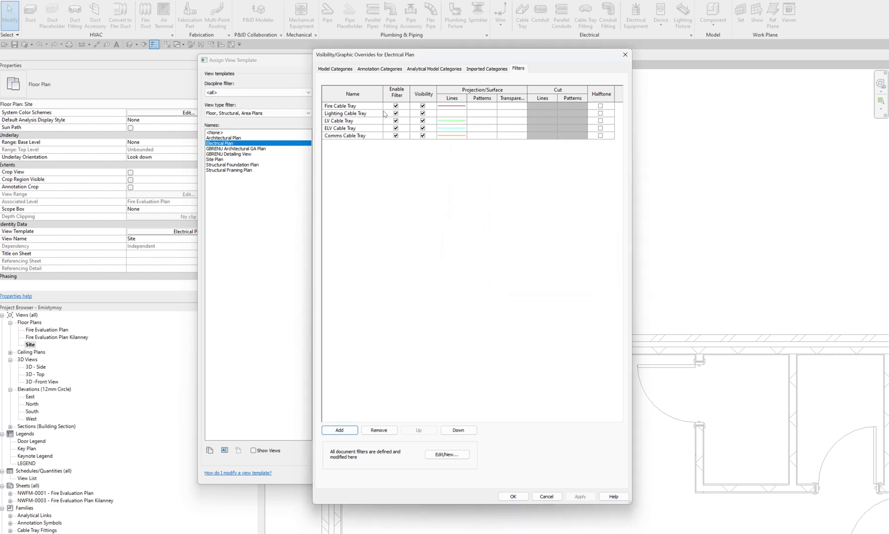
pyautogui.click(445, 114)
pyautogui.click(450, 113)
pyautogui.click(466, 265)
pyautogui.click(464, 290)
pyautogui.click(448, 277)
pyautogui.click(451, 287)
pyautogui.click(503, 350)
pyautogui.click(493, 313)
# Apply the updated Electrical Plan template and check the magenta tray's Service Type
pyautogui.click(513, 497)
pyautogui.click(444, 475)
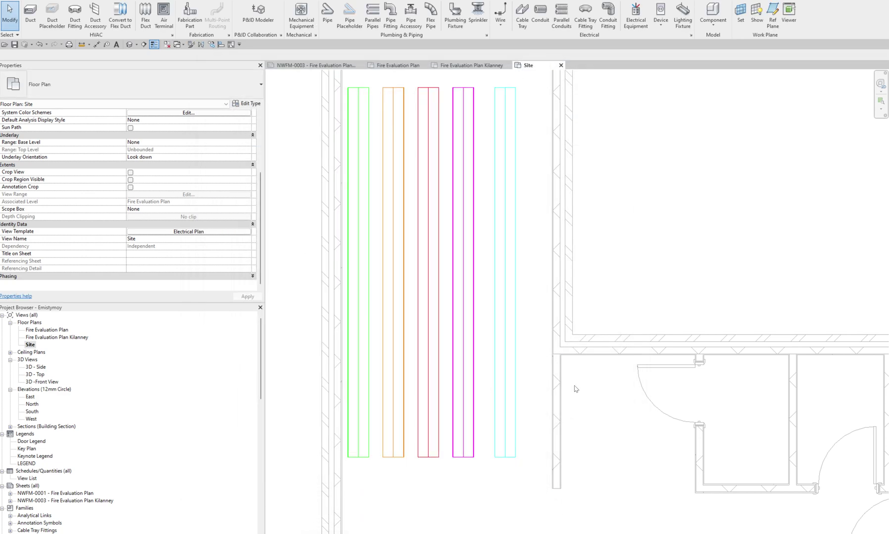
pyautogui.click(466, 341)
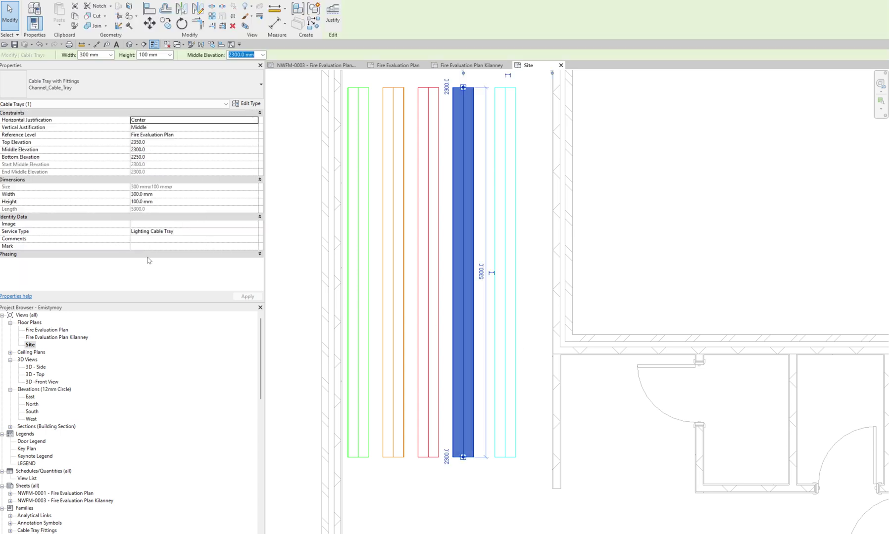